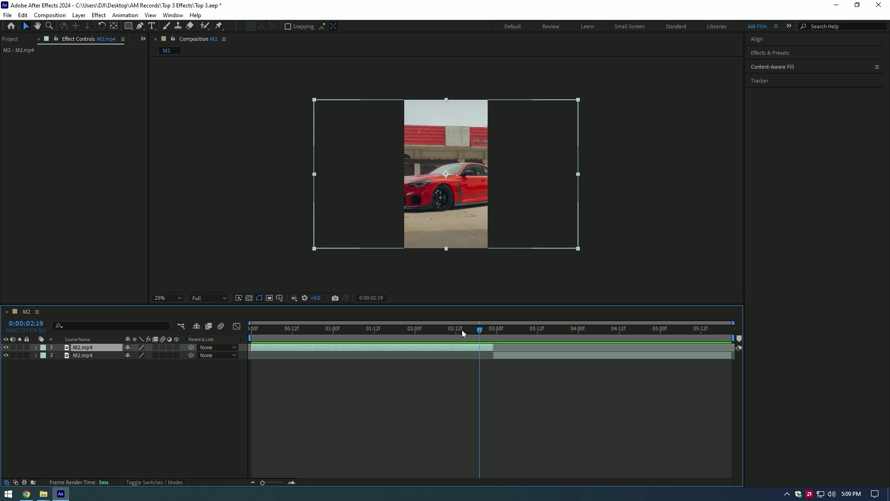
- Move the second clip so it starts at 0:00:01:12, overlapping the first, and return to the beginning of the timeline
drag(462, 330, 377, 334)
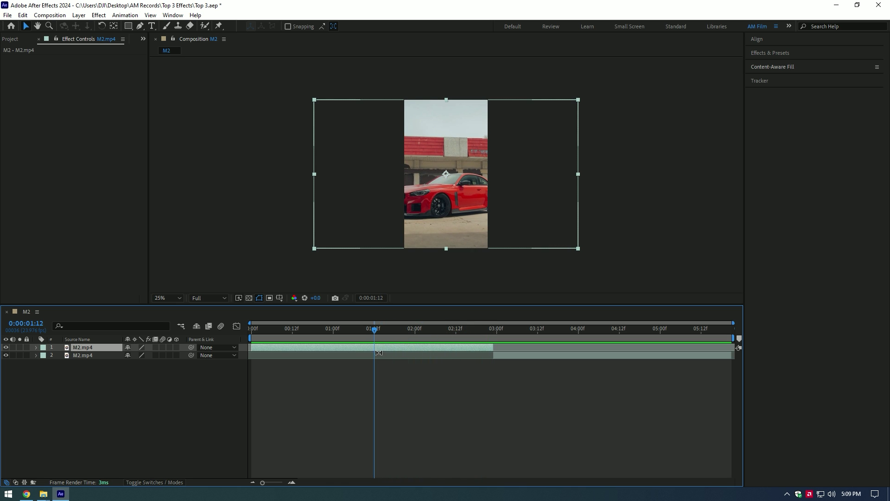
drag(519, 354, 246, 330)
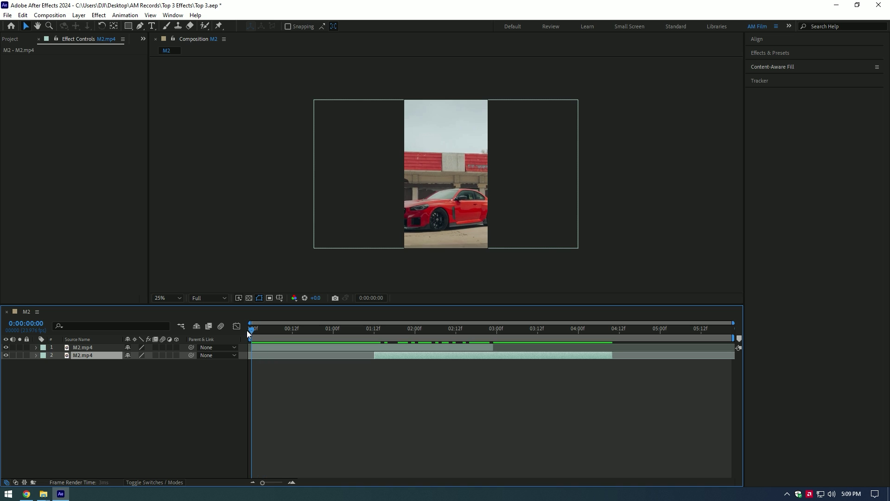
- Open the first clip in its layer view and select the red car and the parking lot ground with the Roto Brush
click(265, 348)
click(205, 26)
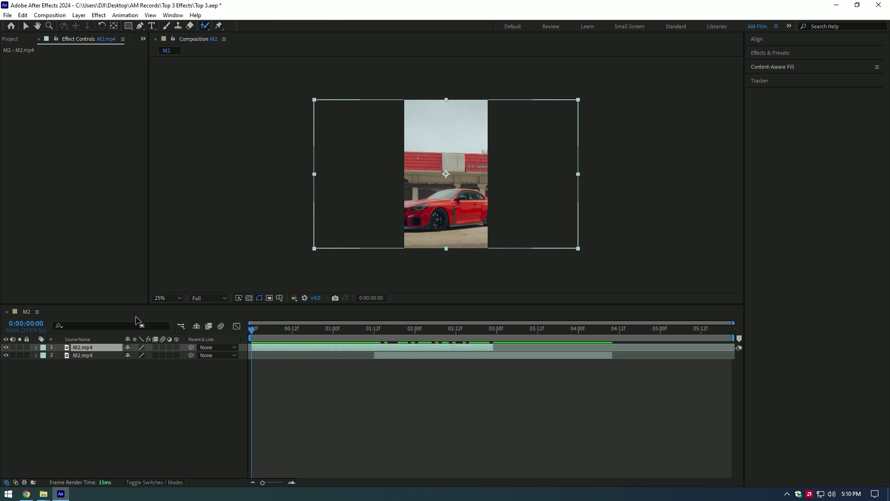
double_click(92, 347)
key(period)
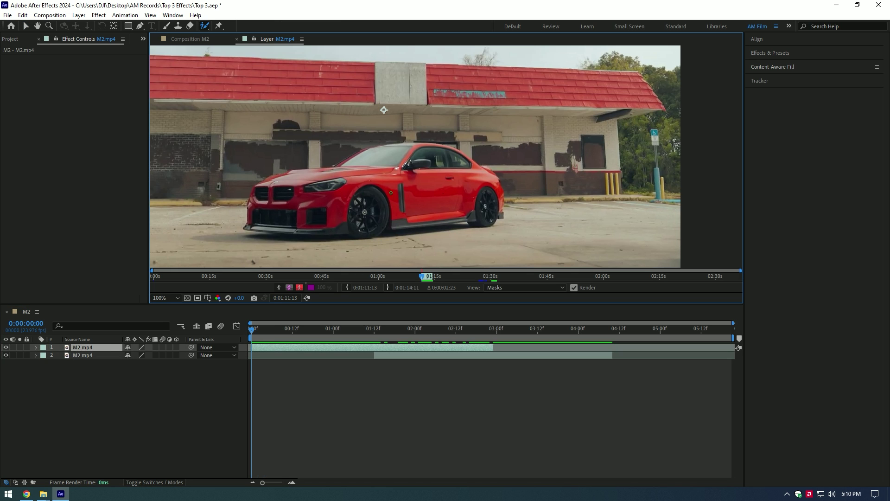
mouse_move(249, 228)
mouse_down()
mouse_move(277, 187)
mouse_move(493, 201)
mouse_up()
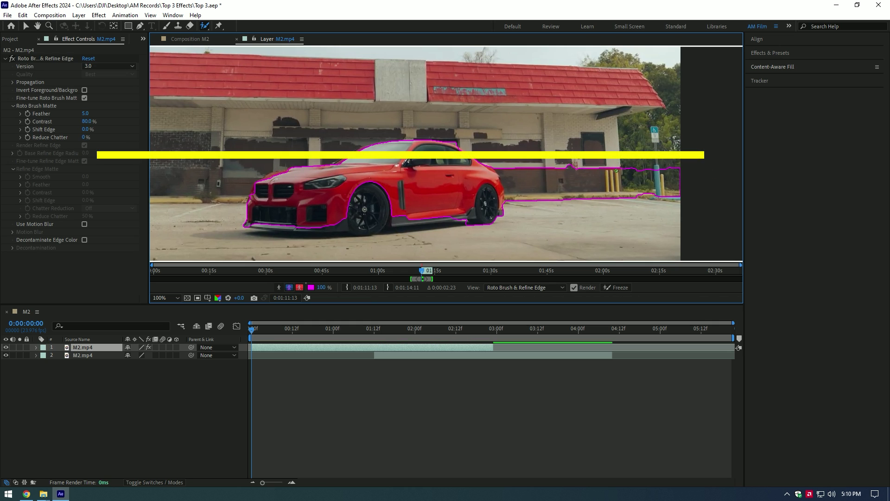
drag(615, 190, 616, 259)
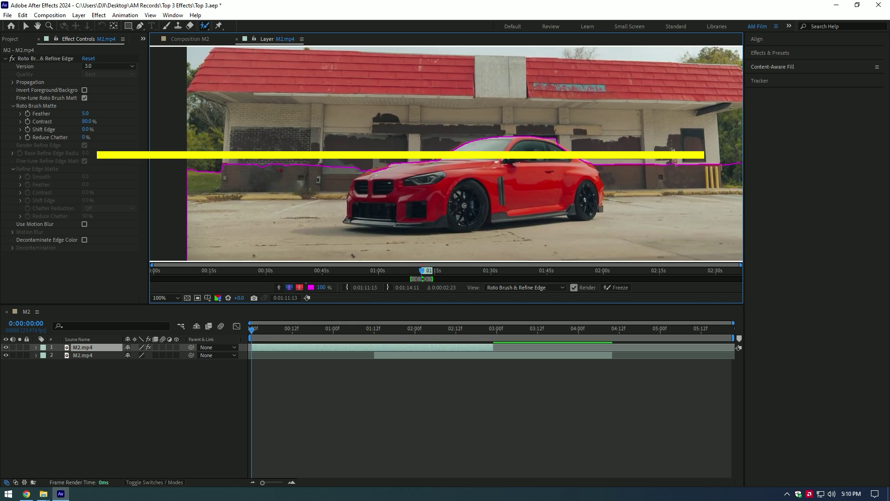
- Refine the Roto Brush selection along the car's windshield and roofline, and freeze the propagation
scroll(276, 150, up, 1)
drag(591, 191, 451, 229)
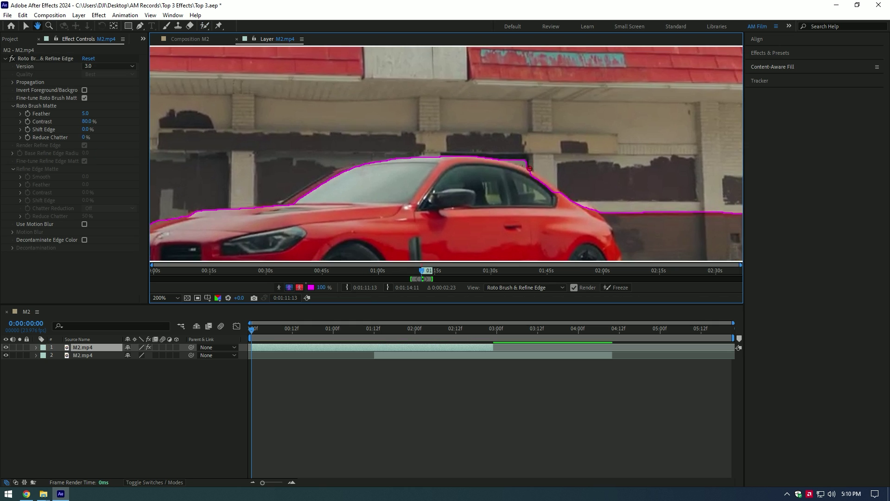
drag(278, 207, 355, 173)
drag(498, 163, 510, 169)
scroll(563, 178, down, 1)
drag(577, 178, 606, 133)
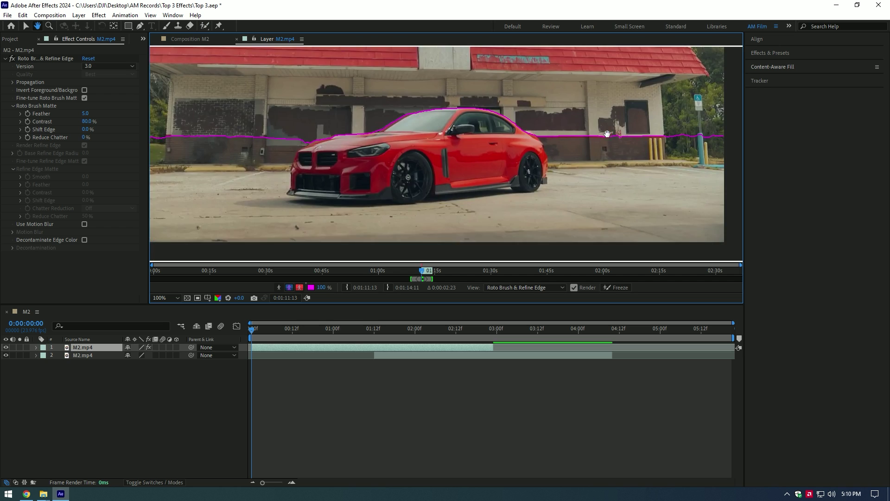
scroll(598, 144, down, 1)
drag(520, 204, 492, 221)
click(617, 287)
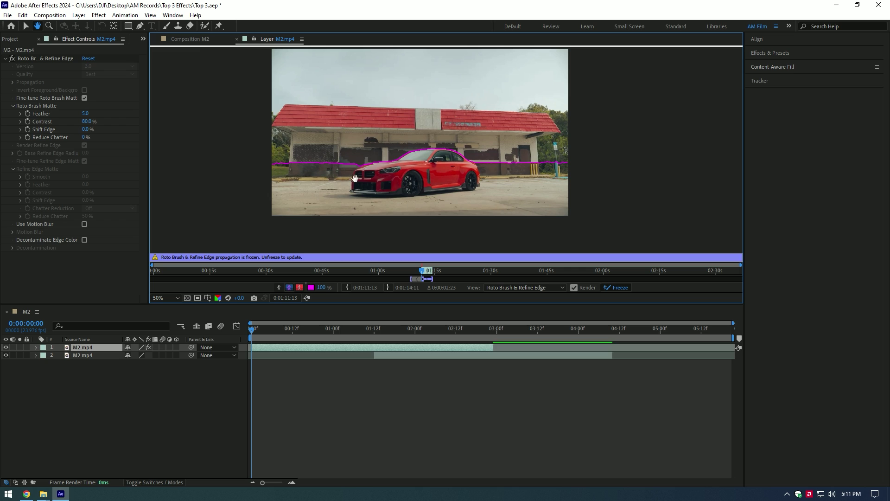
- Duplicate the rotoscoped layer in the M2 composition and delete the Roto Brush & Refine Edge effect from the lower copy
click(190, 40)
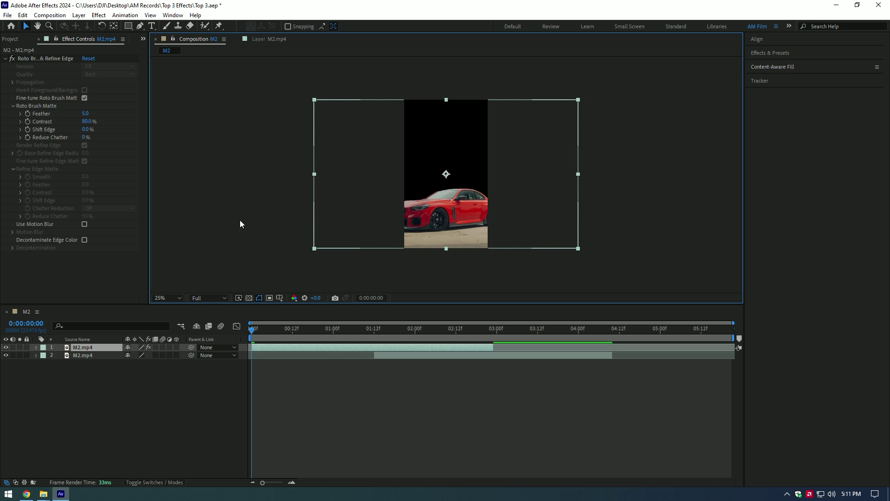
key(ctrl+d)
click(84, 356)
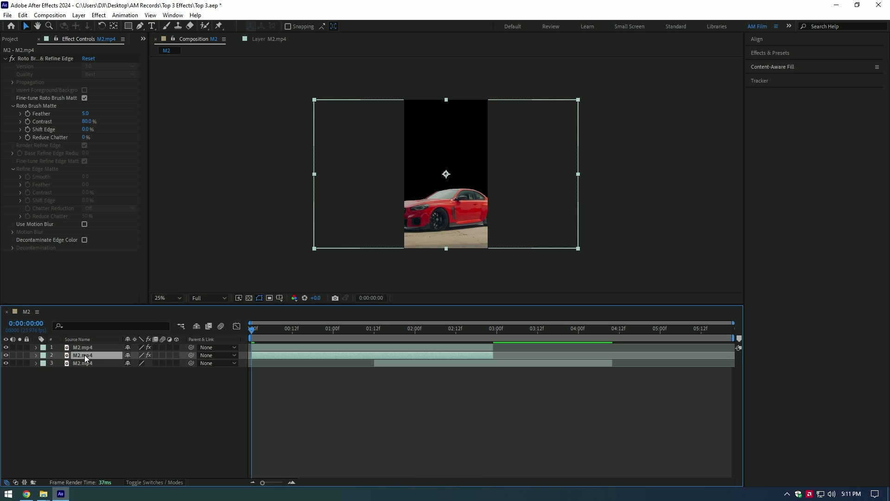
click(32, 57)
key(Delete)
- Keyframe the second layer's opacity from 100% at 0:00:01:12 to 0% at 0:00:02:08
key(space)
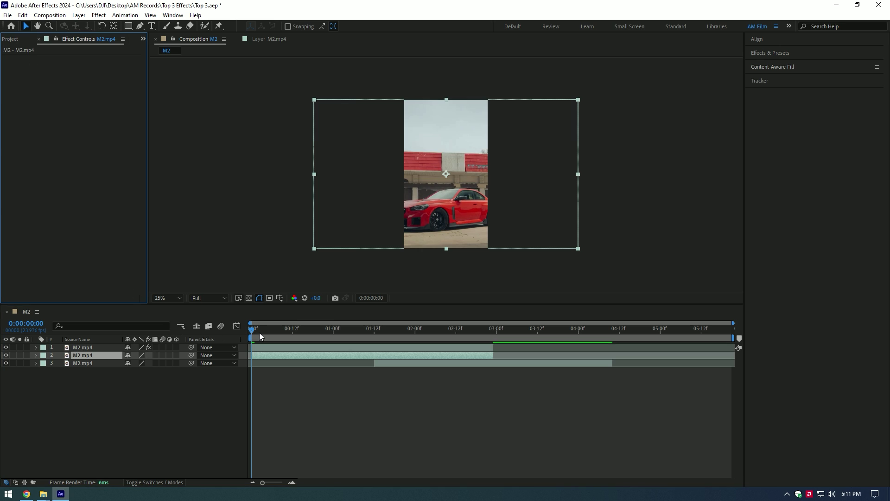
click(379, 362)
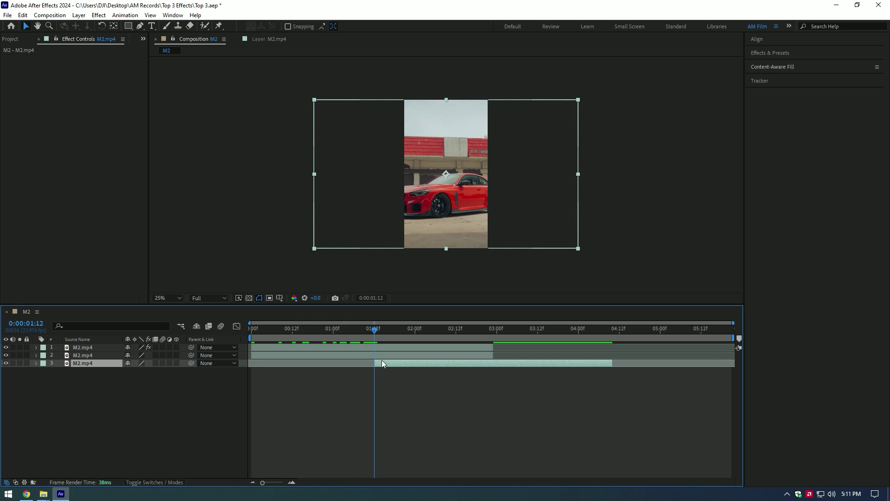
click(379, 356)
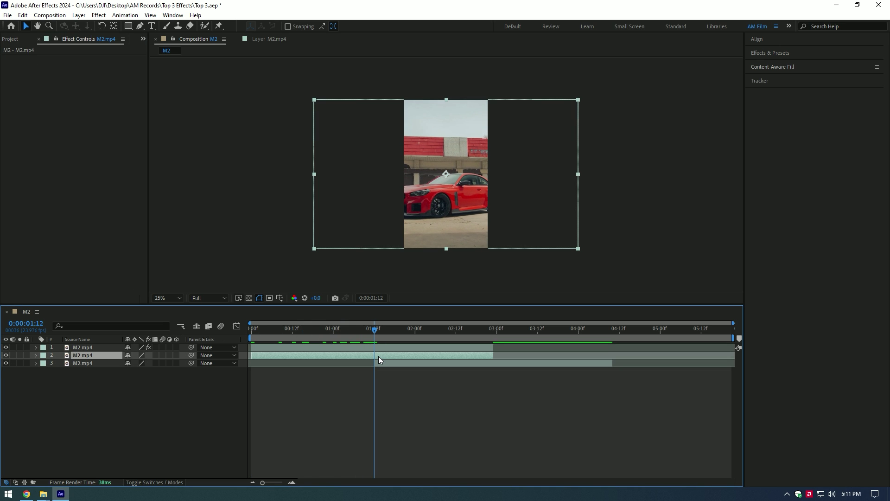
key(t)
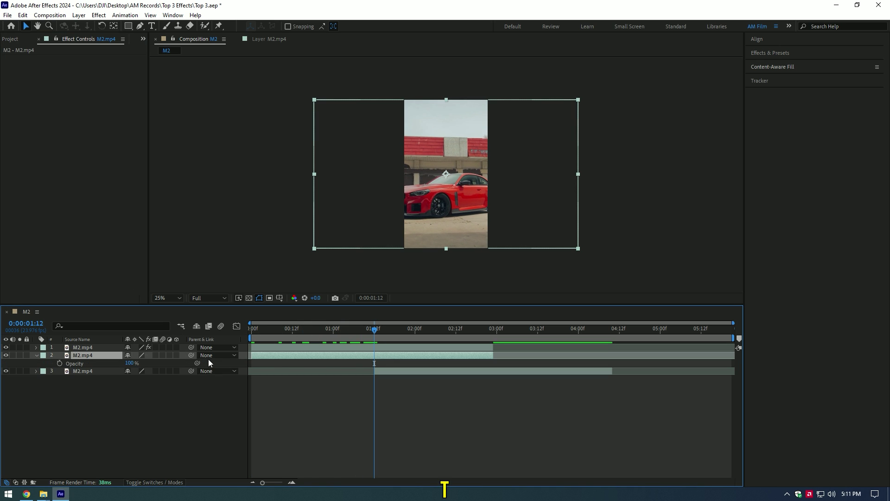
click(60, 363)
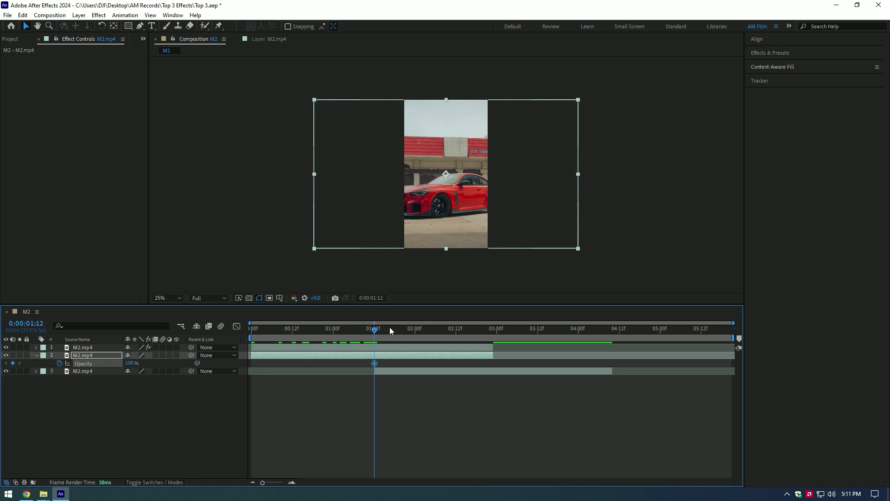
drag(390, 328, 441, 325)
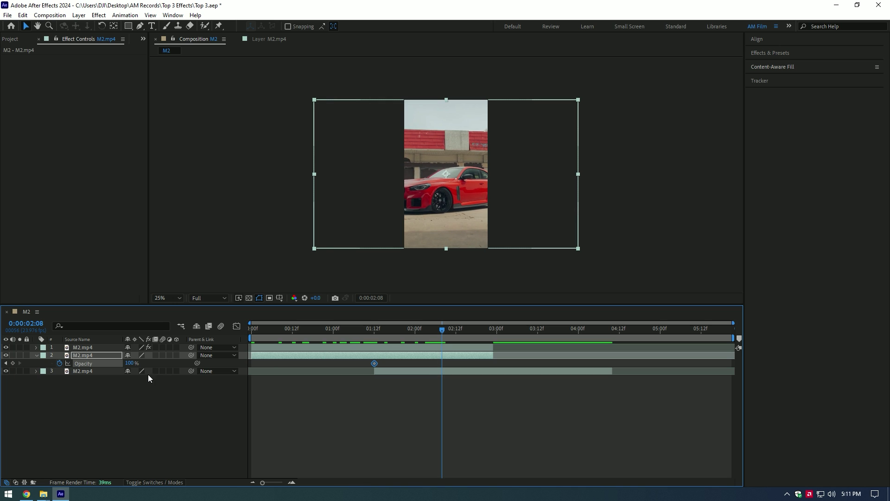
drag(130, 365, 35, 358)
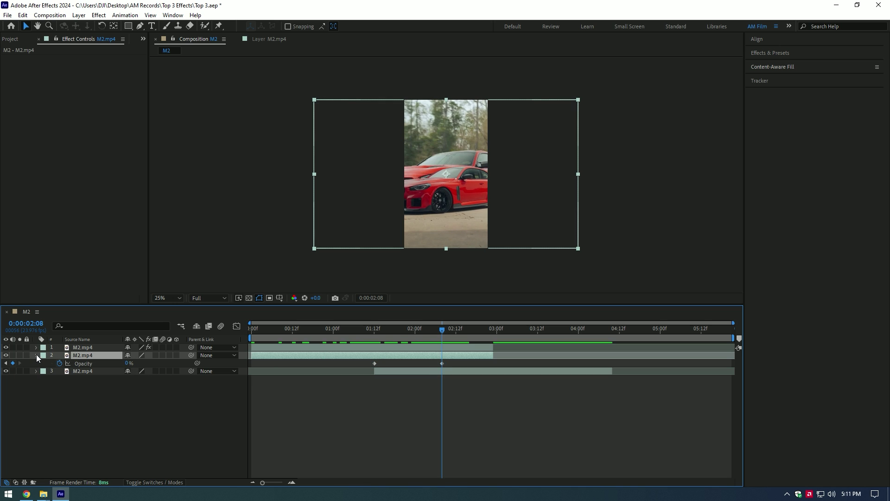
click(36, 355)
- Add a two-node camera with the default 75 mm focal length settings above the clips
right_click(56, 407)
mouse_move(146, 297)
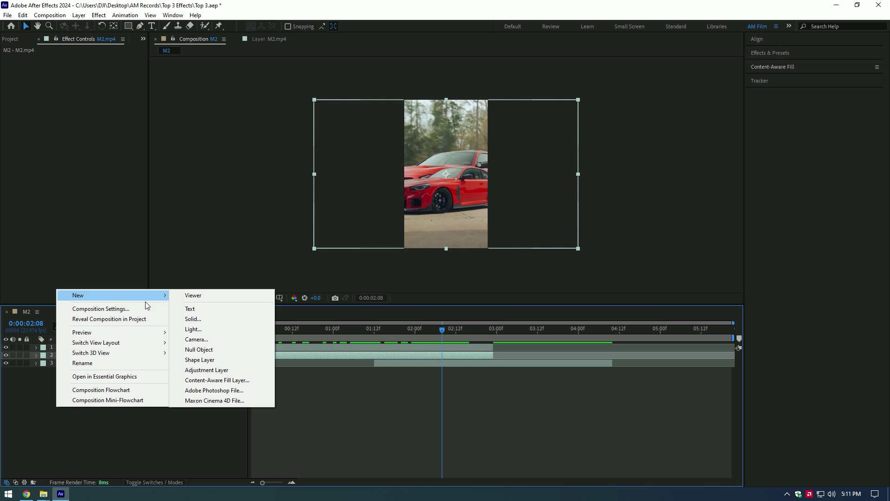
click(201, 341)
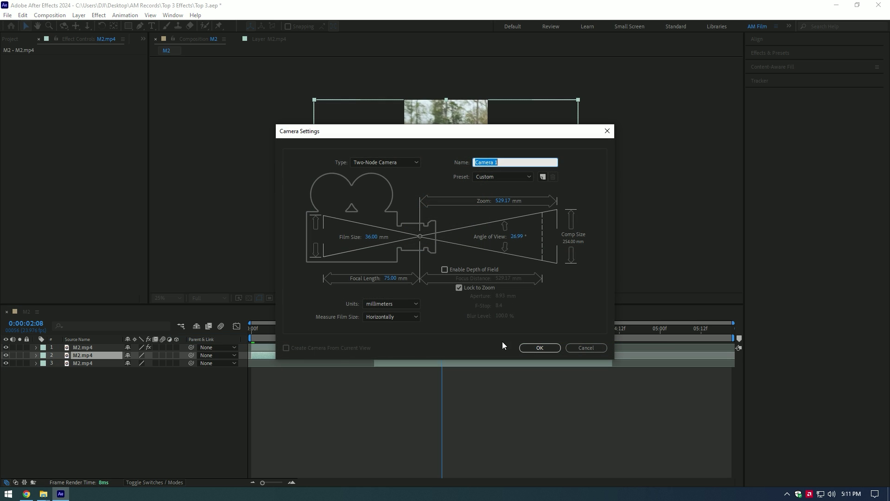
click(540, 348)
drag(83, 357, 83, 347)
- Add a null object, parent the camera to it, and make the null and all three clips 3D layers
right_click(63, 405)
mouse_move(185, 294)
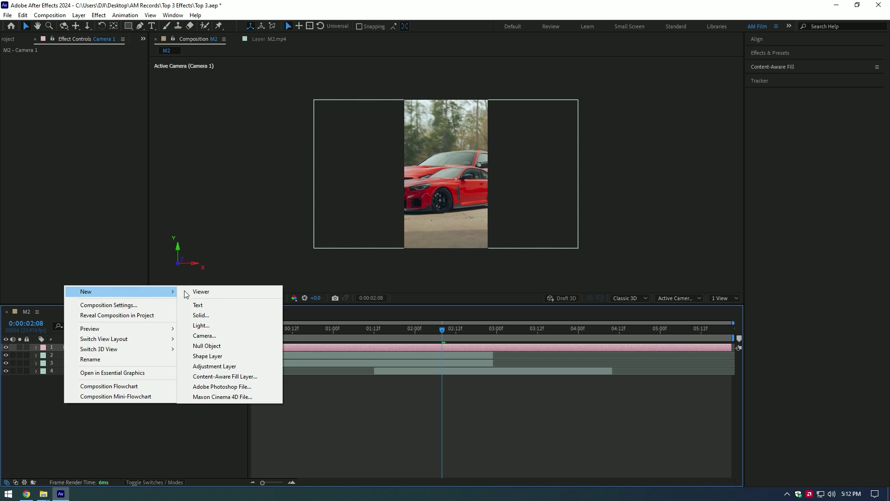
click(200, 346)
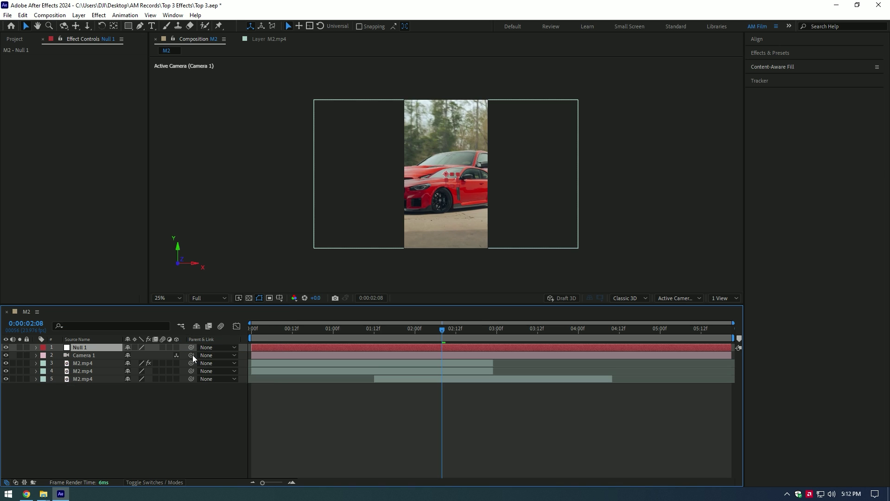
drag(192, 354, 87, 347)
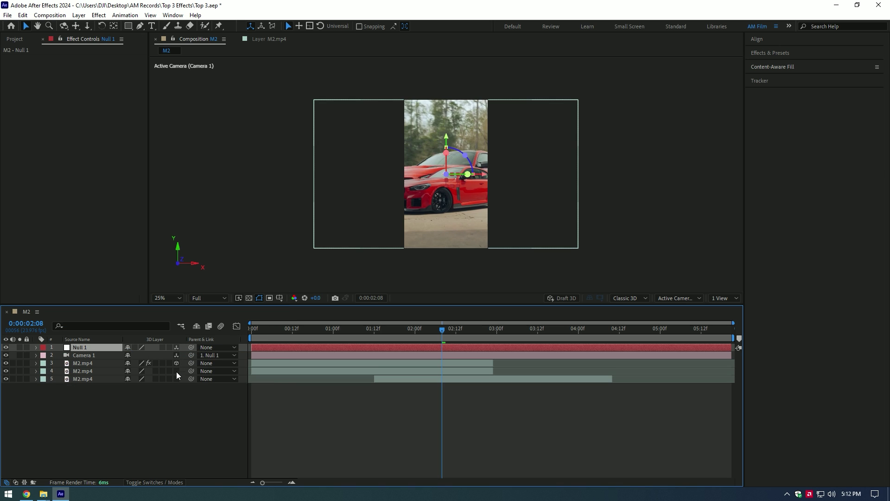
drag(176, 371, 171, 383)
- Keyframe the null's position from 360, 640, 0 at 0:00:01:12 to 360, 496, 950 at 0:00:02:08
drag(447, 333, 374, 340)
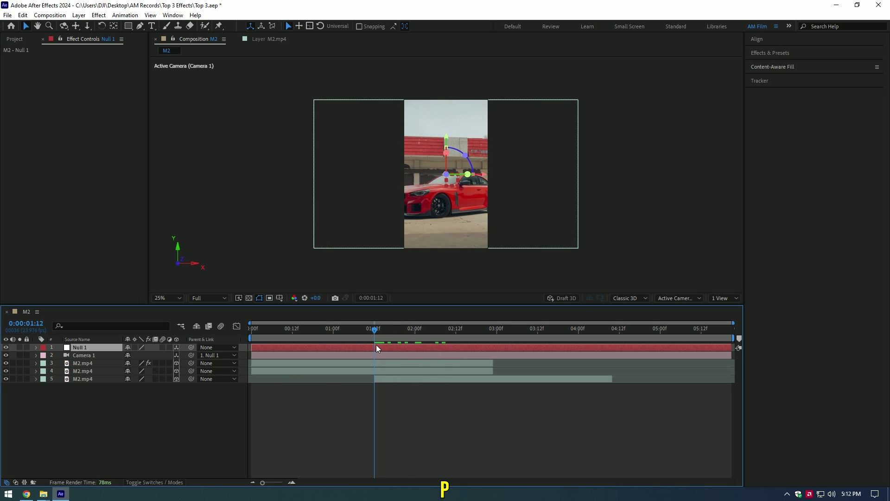
key(p)
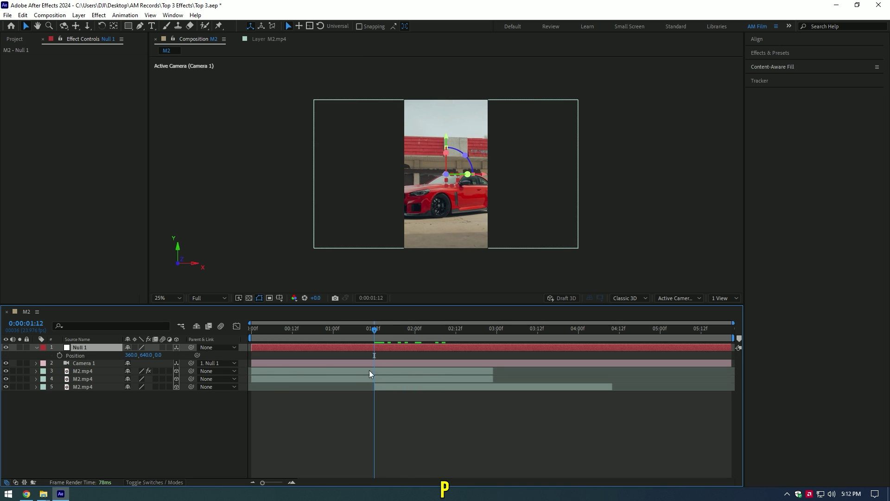
click(60, 355)
drag(385, 329, 442, 330)
click(442, 379)
drag(160, 357, 589, 307)
click(312, 346)
drag(155, 355, 70, 364)
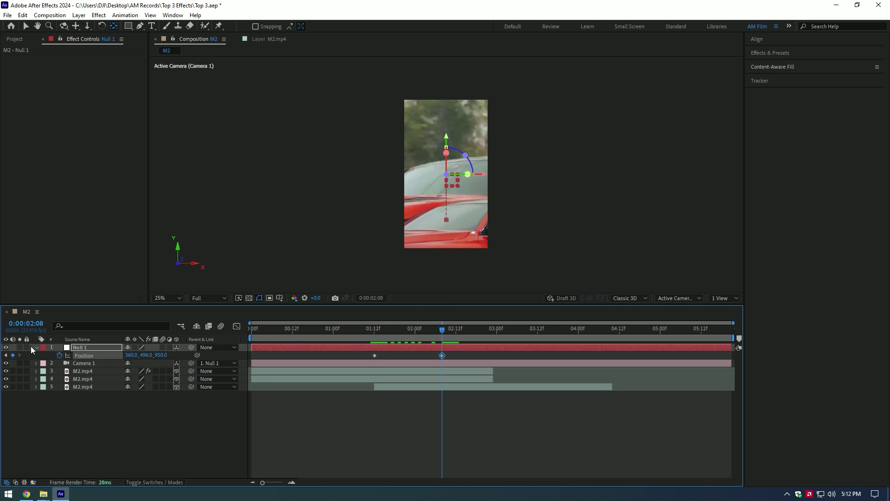
key(p)
- Keyframe the rotoscoped clip's position from 360, 640, 0 at 0:00:02:08 to 360, 825, 0 at 0:00:02:18
click(90, 363)
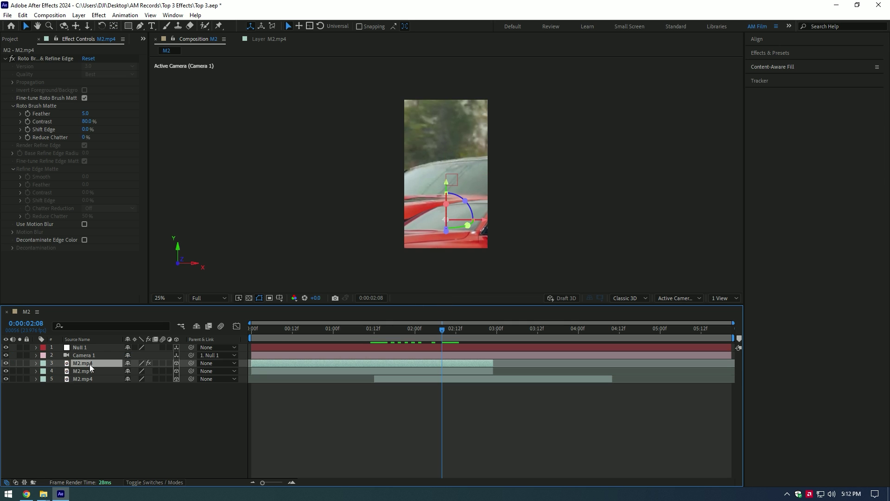
key(p)
click(440, 348)
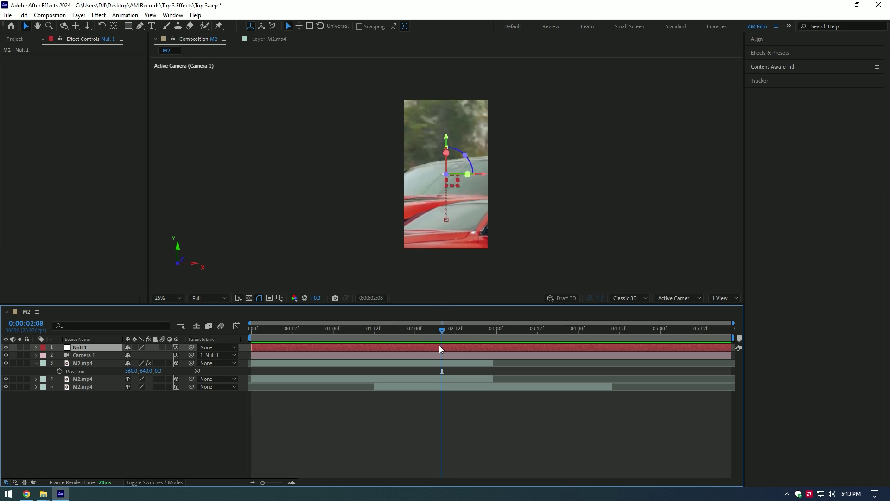
key(p)
drag(439, 332, 443, 332)
key(p)
click(59, 371)
drag(444, 329, 476, 329)
drag(145, 373, 313, 359)
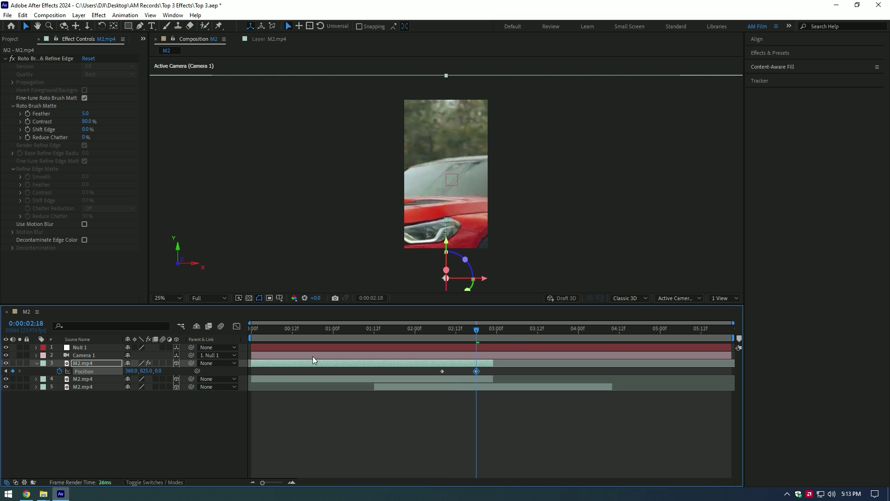
- Preview the transition and shift the rotoscoped clip's last position keyframe to the end of that clip
drag(480, 329, 375, 339)
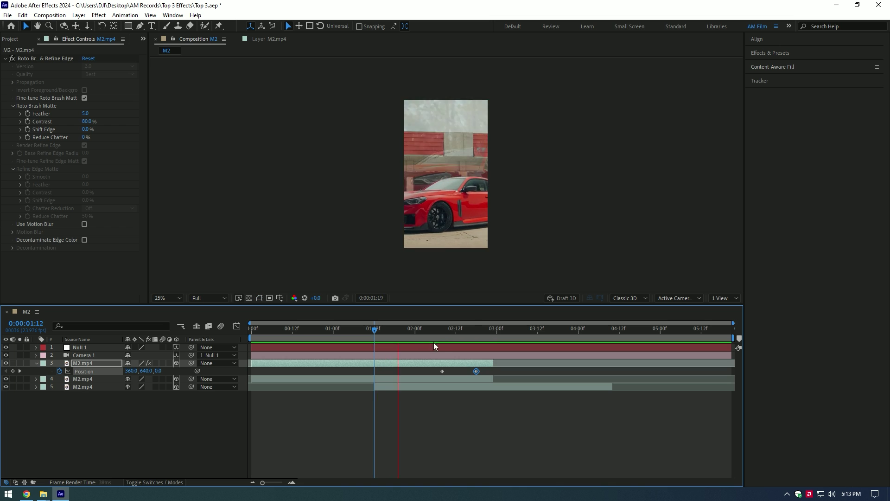
drag(453, 331, 405, 332)
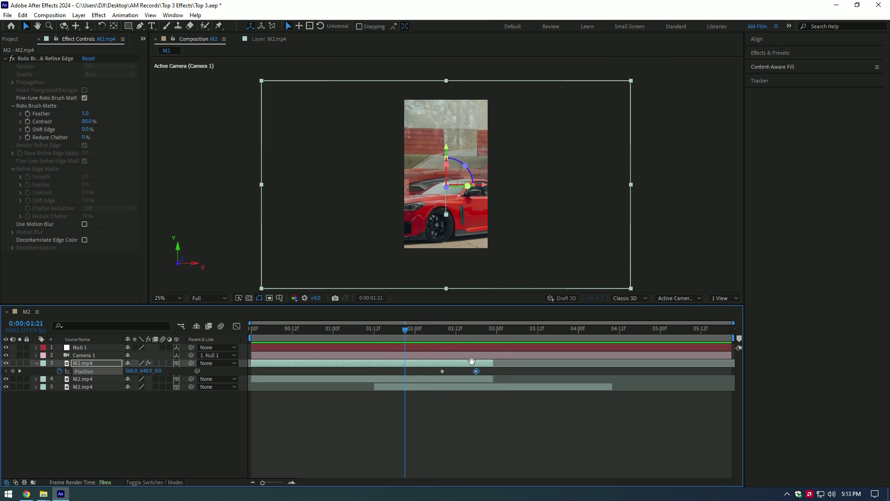
drag(478, 371, 494, 372)
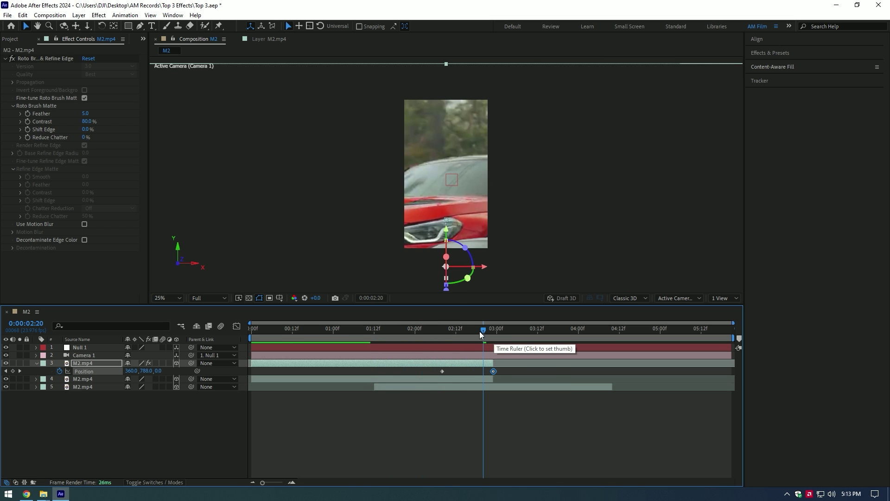
drag(480, 331, 405, 333)
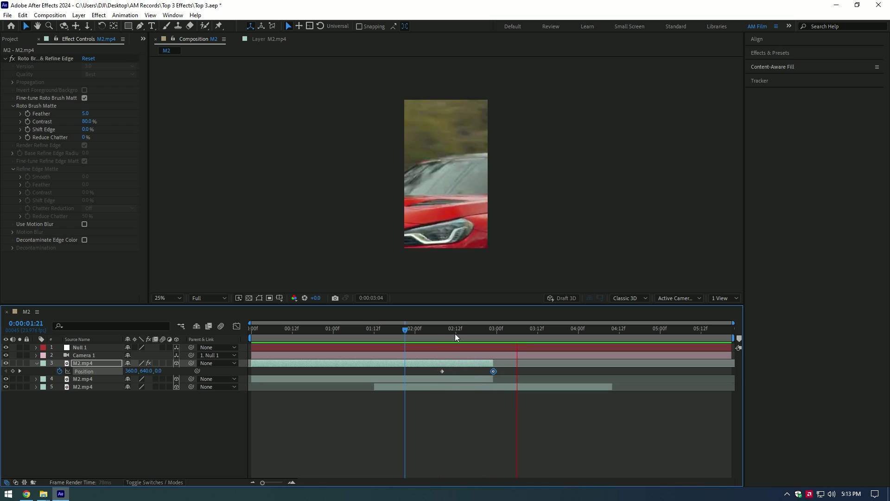
key(space)
- Enable motion blur for the composition and all three M2.mp4 clip layers
click(438, 336)
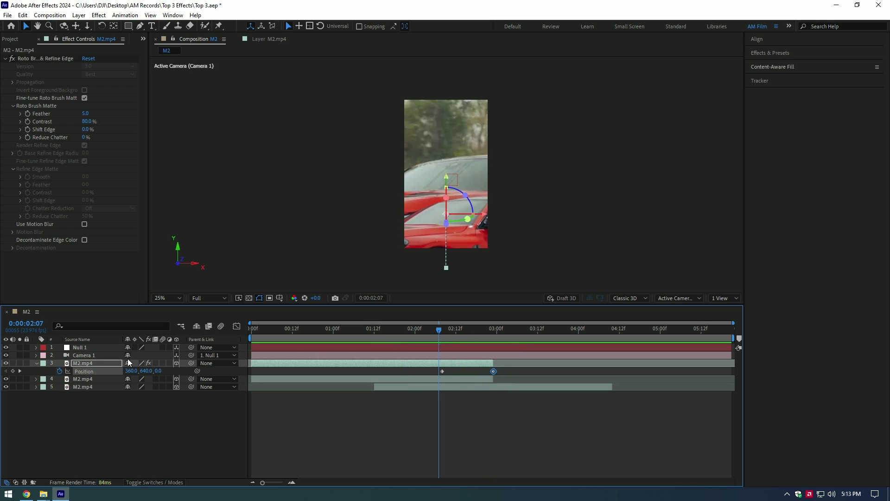
click(37, 364)
drag(163, 362, 162, 381)
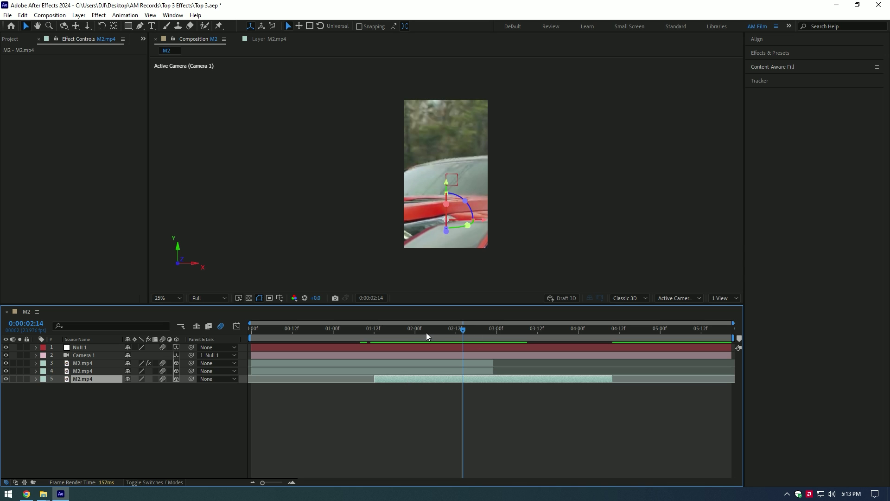
- At 0:00:02:18, set the bottom M2.mp4 clip's Z position to 508, shift it right and up to reframe the car, and preview from the start
drag(427, 333, 476, 331)
key(p)
drag(159, 390, 254, 371)
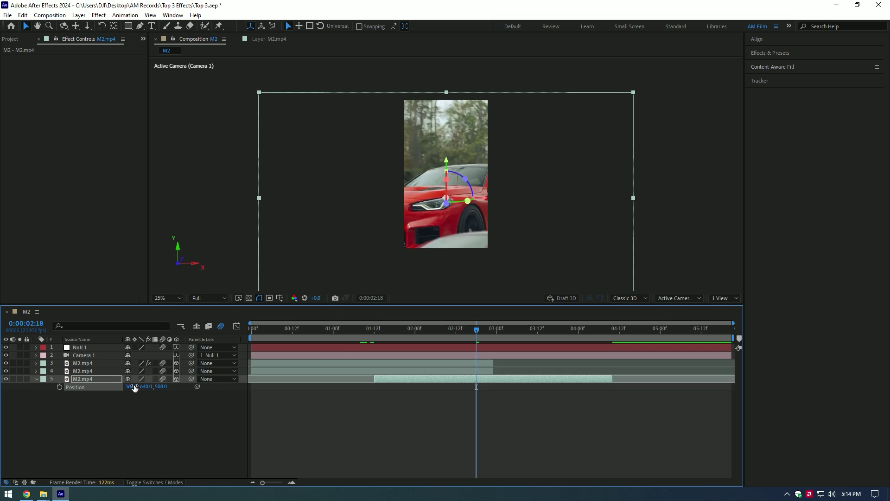
drag(134, 387, 88, 401)
drag(131, 387, 189, 378)
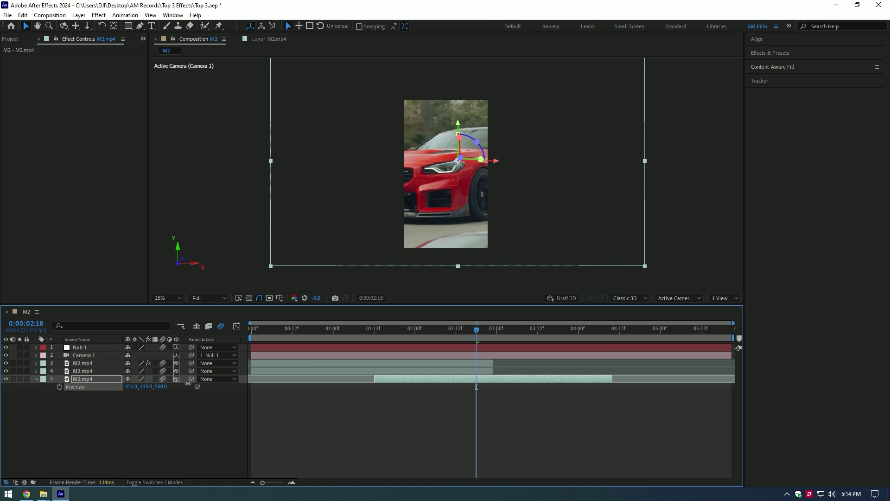
click(49, 386)
click(37, 379)
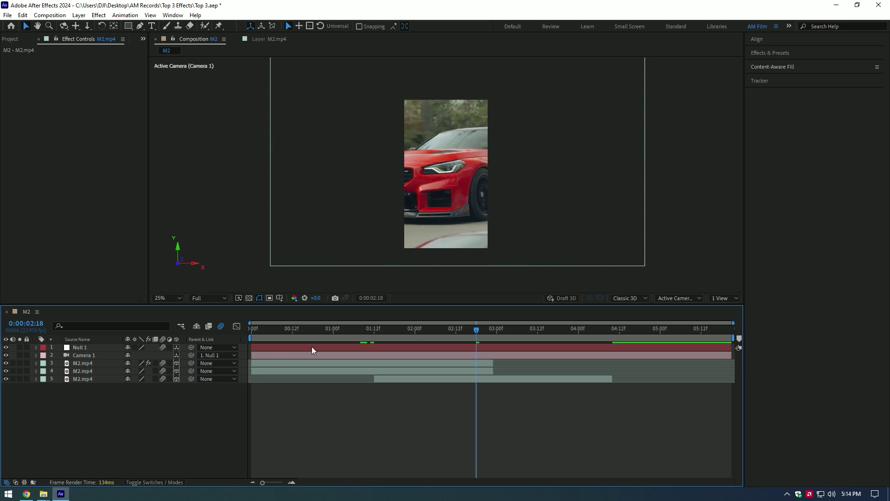
key(Home)
key(space)
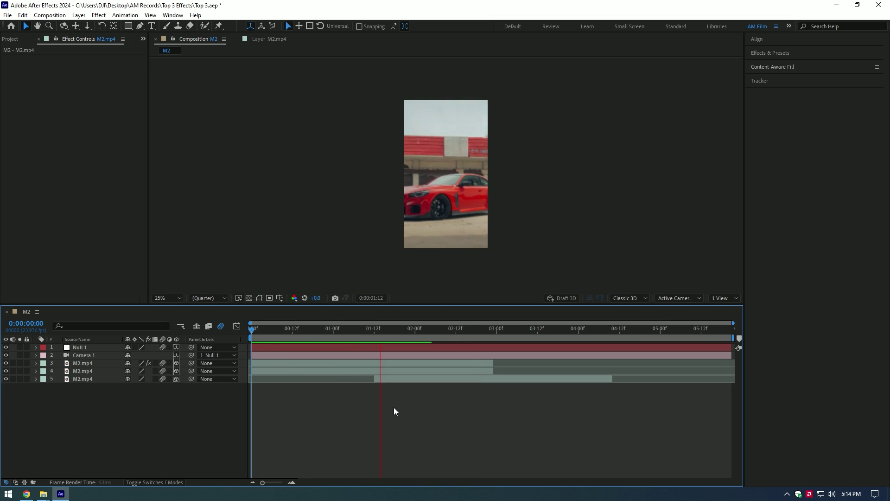
- Reveal the keyframed properties of Null 1, the rotoscoped M2.mp4 clip and the fading M2.mp4 clip below it
click(407, 348)
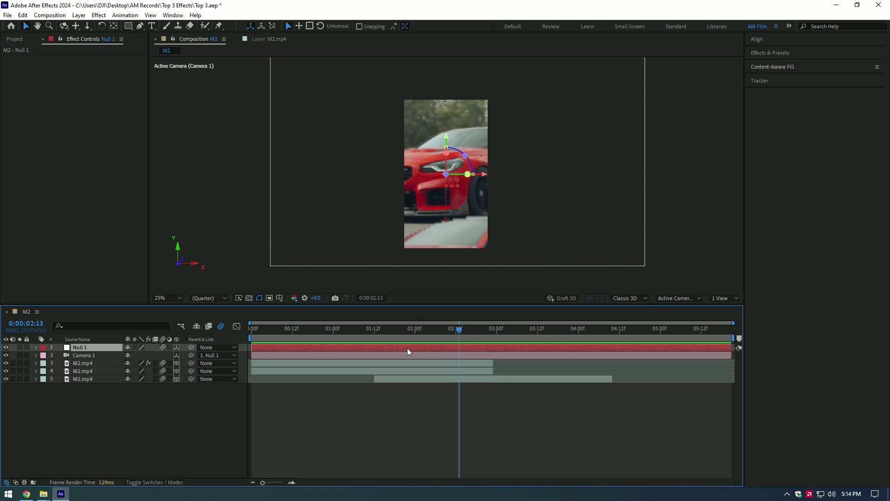
key(u)
key(F2)
click(436, 371)
key(u)
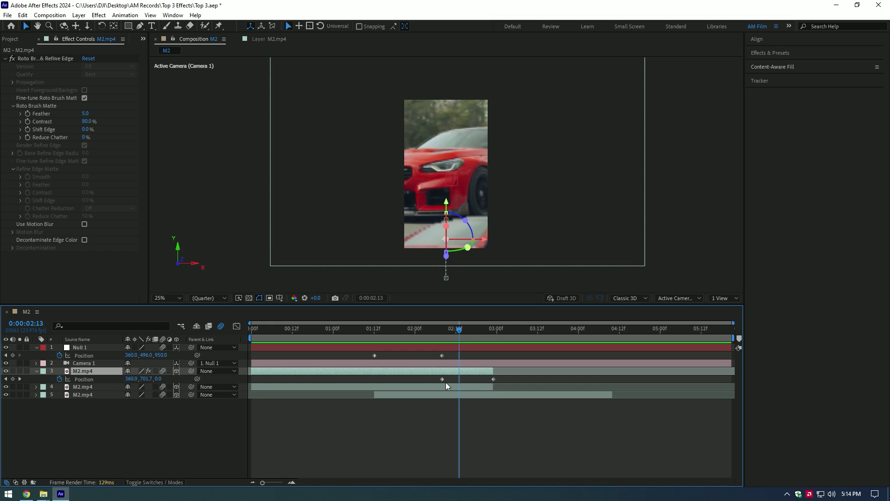
click(450, 386)
key(u)
click(471, 401)
- Apply Easy Ease to both Null 1 position keyframes and show their speed graph
click(442, 356)
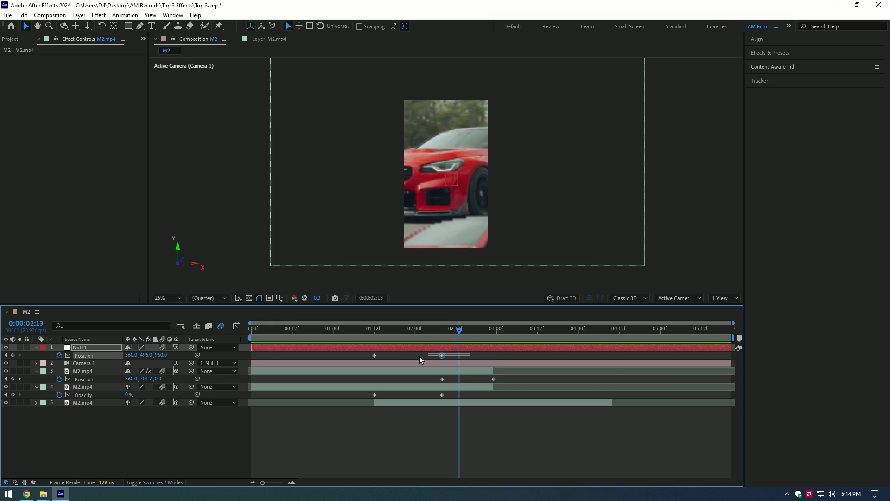
drag(365, 360, 365, 359)
key(F9)
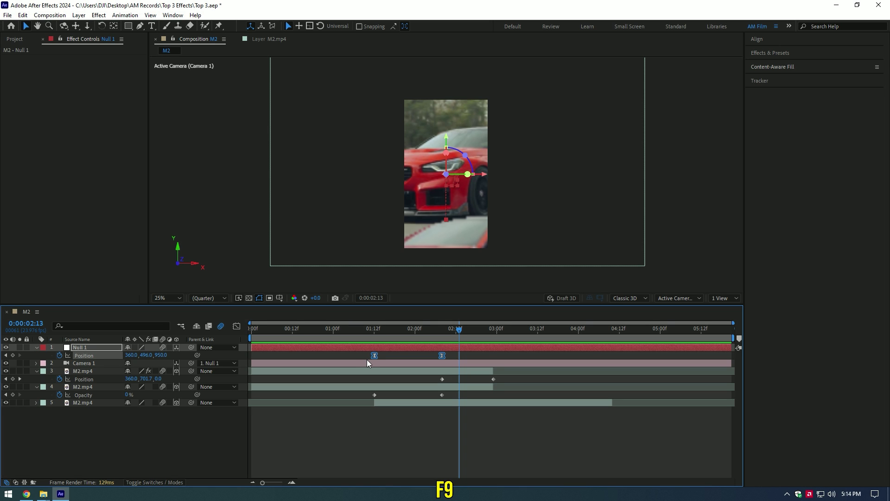
click(236, 326)
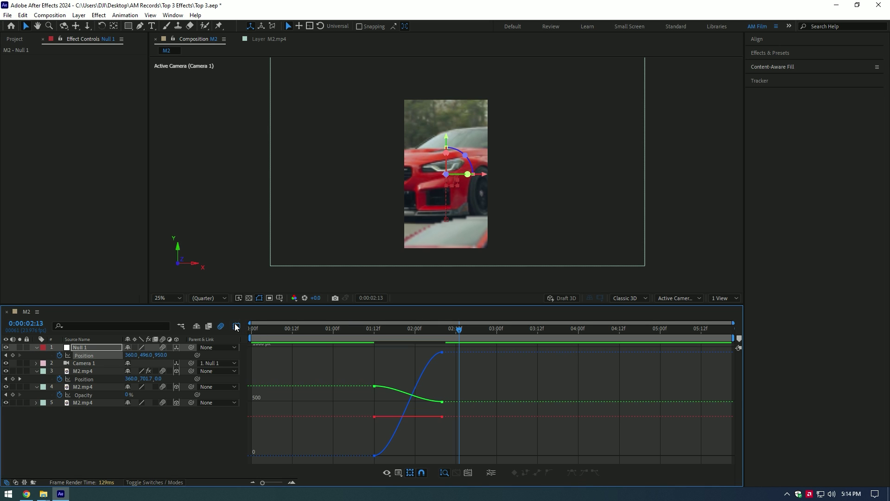
right_click(298, 365)
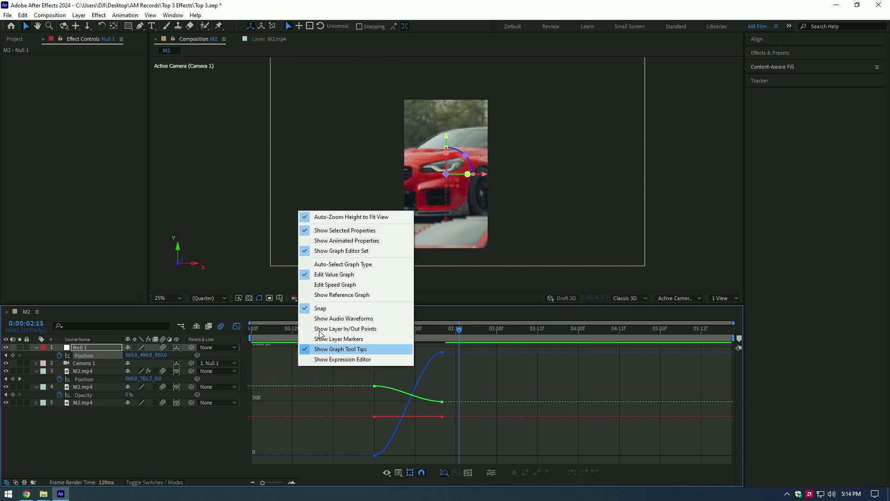
click(333, 285)
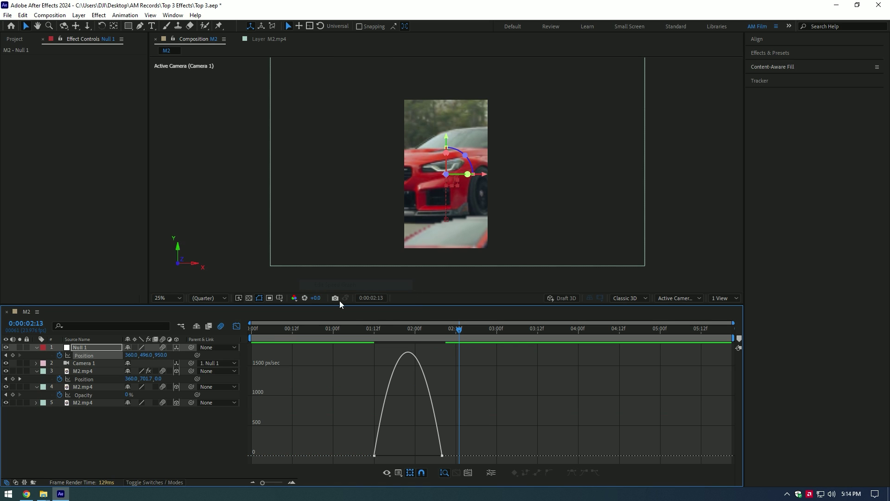
- Reshape the null's position speed curve to build slowly and peak sharply shortly before the last keyframe, and preview the move
click(374, 455)
drag(386, 455, 408, 455)
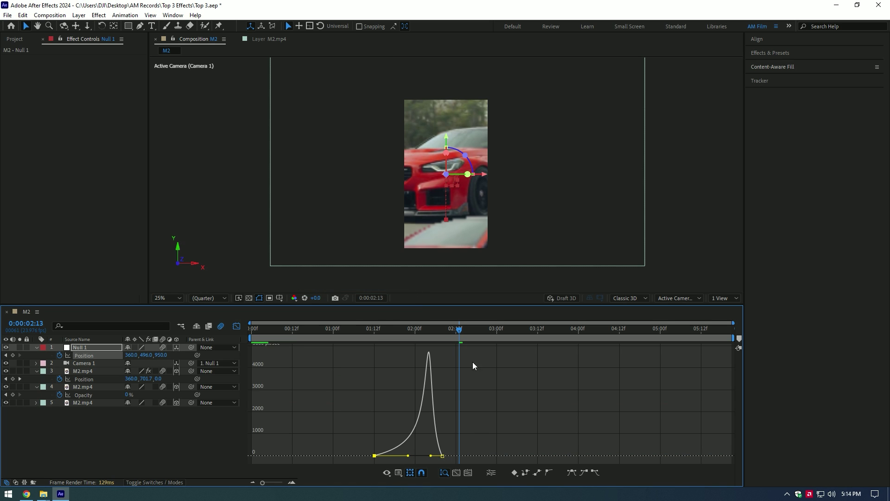
click(353, 329)
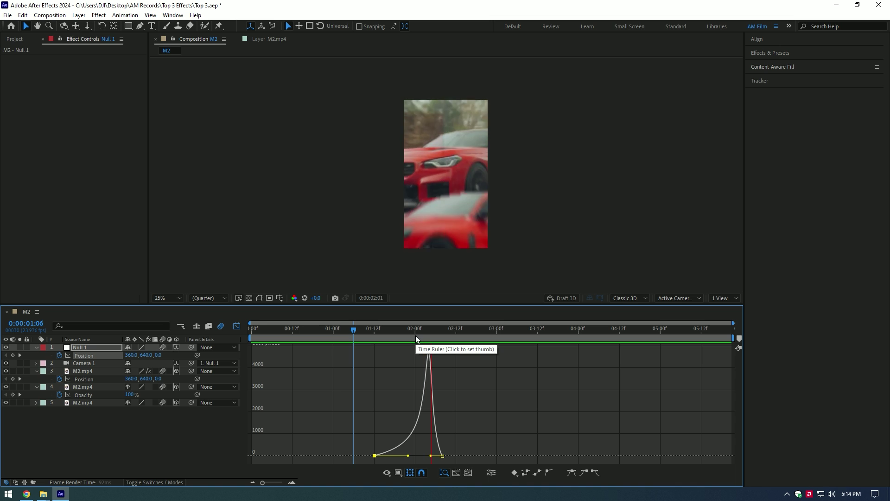
key(space)
click(237, 326)
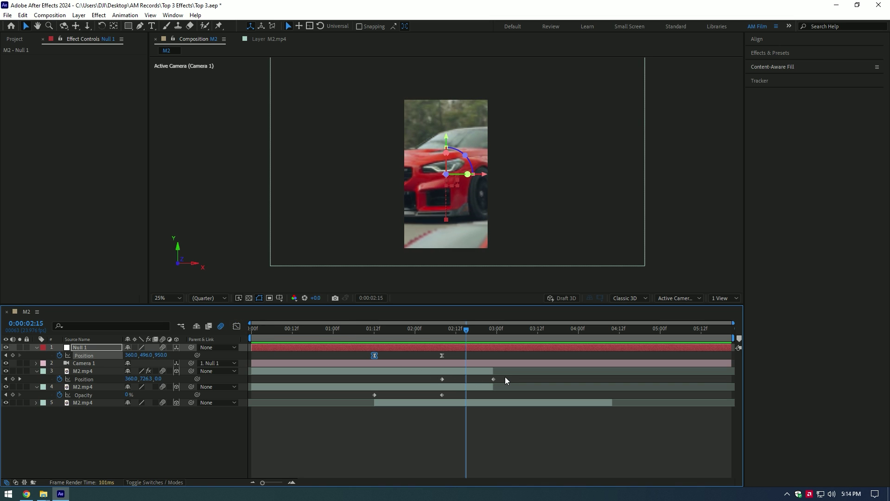
- Apply Easy Ease to the rotoscoped clip's two position keyframes and reshape their speed curve for a slower start
drag(505, 376, 423, 380)
key(F9)
click(237, 326)
drag(415, 440, 492, 455)
click(236, 326)
- Apply Easy Ease to the fading clip's two opacity keyframes, adjust their speed curve, and preview the finished transition
drag(363, 394, 457, 398)
key(F9)
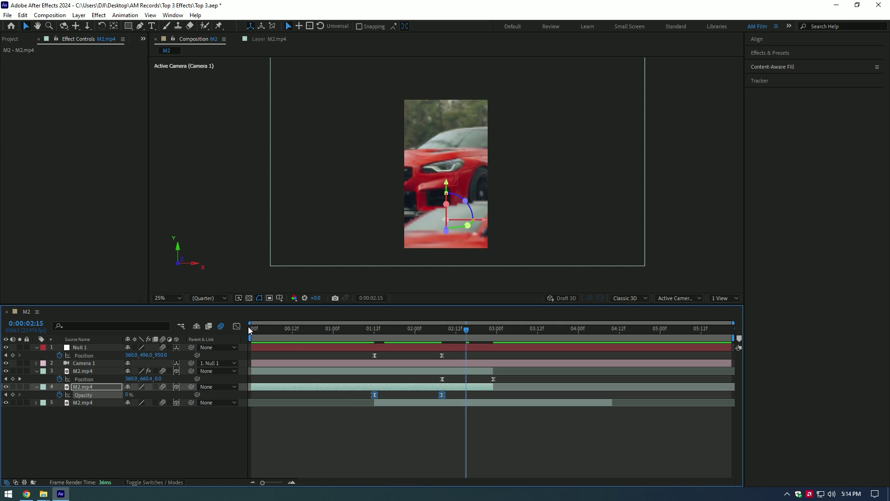
click(239, 326)
drag(351, 348, 430, 351)
click(254, 329)
key(space)
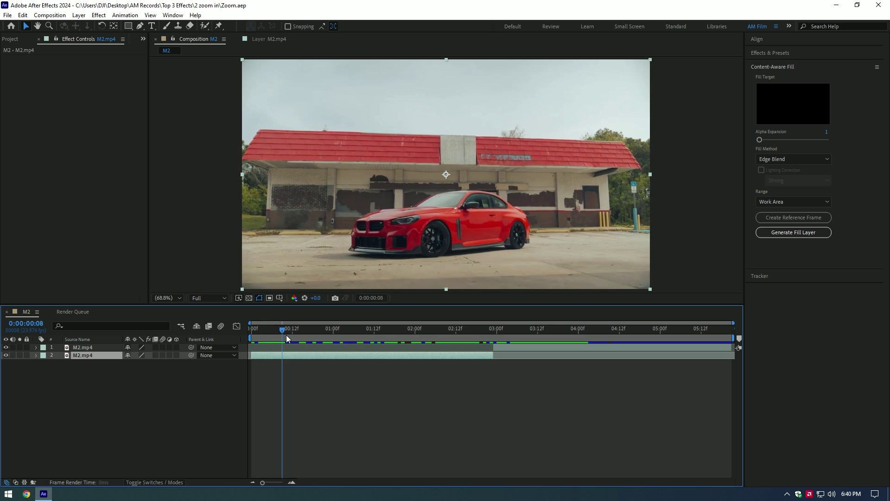
- Duplicate the second M2.mp4 clip, which starts at 0:00:02:23, and pre-compose the copy as Freeze with all attributes moved into it
drag(286, 335, 494, 328)
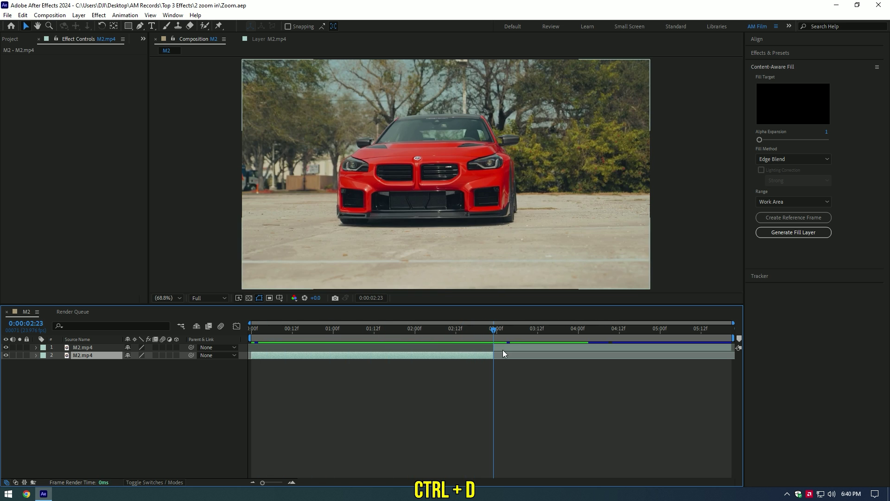
key(ctrl+d)
right_click(502, 350)
click(531, 288)
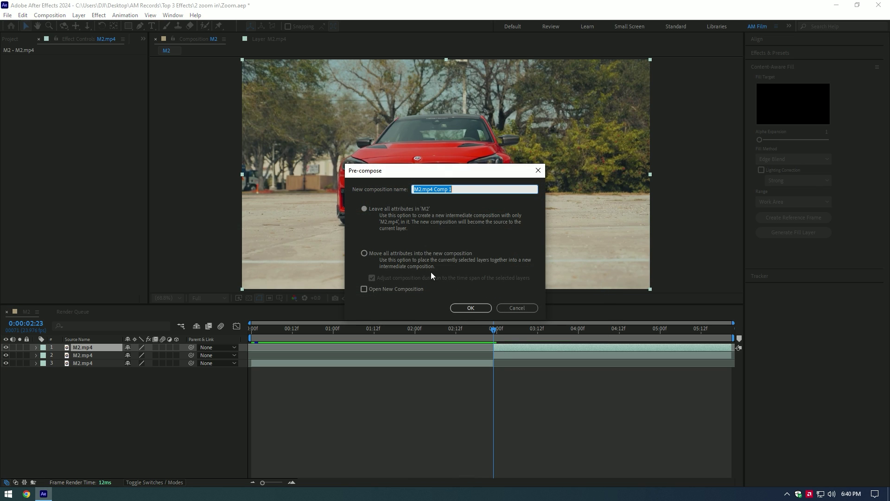
click(397, 255)
click(466, 188)
text(F)
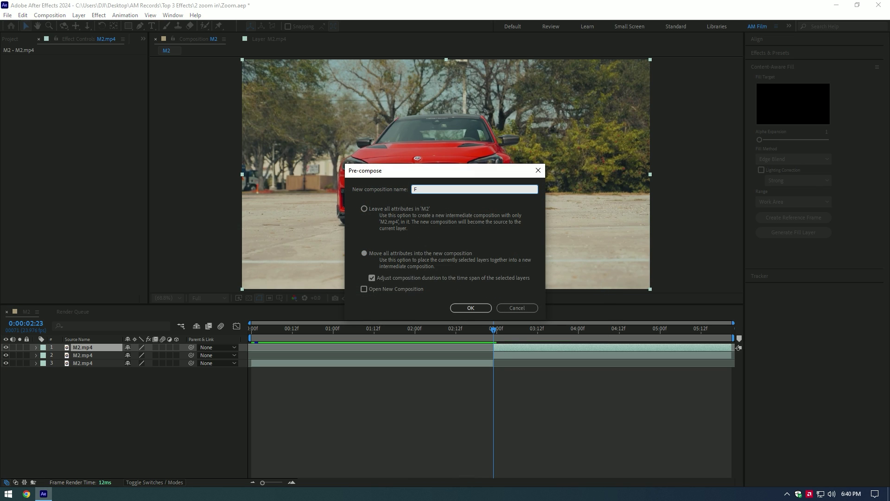
text(reeze)
key(Return)
- Apply Freeze Frame to the Freeze layer at 0:00:02:23
right_click(502, 349)
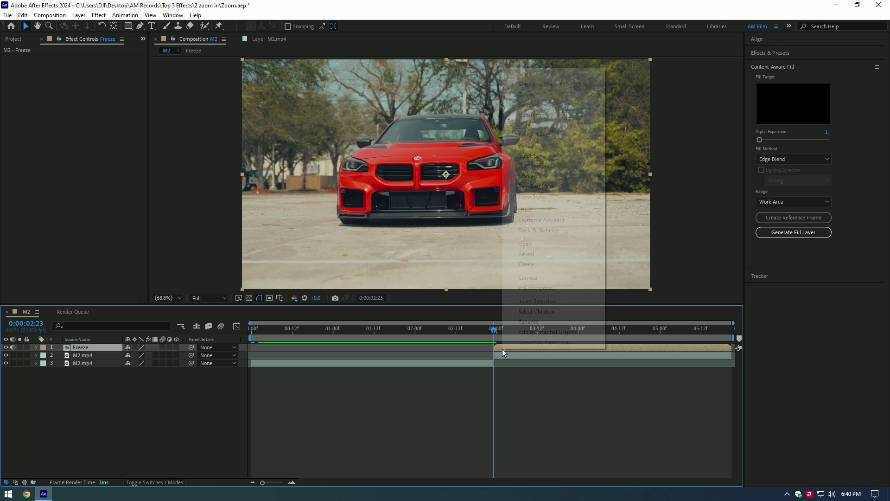
mouse_move(534, 126)
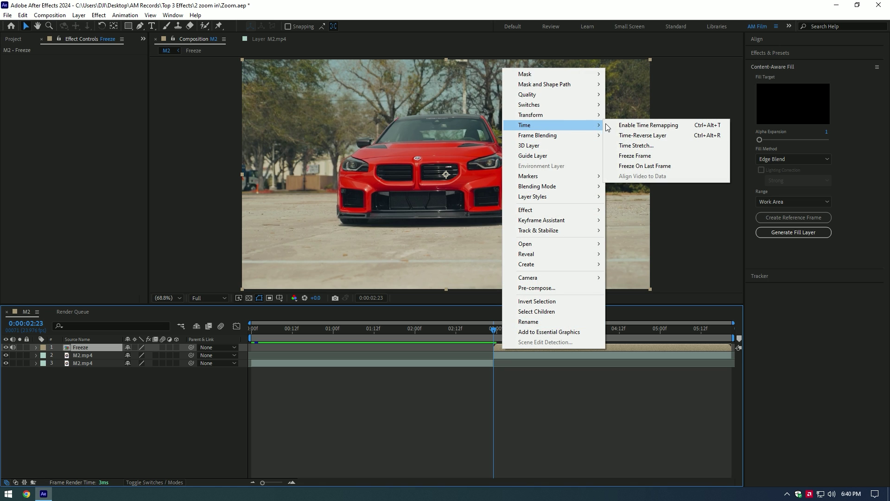
click(628, 157)
- Move the Freeze layer to start at 0:00:02:07, trim its end to 0:00:02:23 where the second clip begins, and collapse its properties
drag(495, 328, 439, 335)
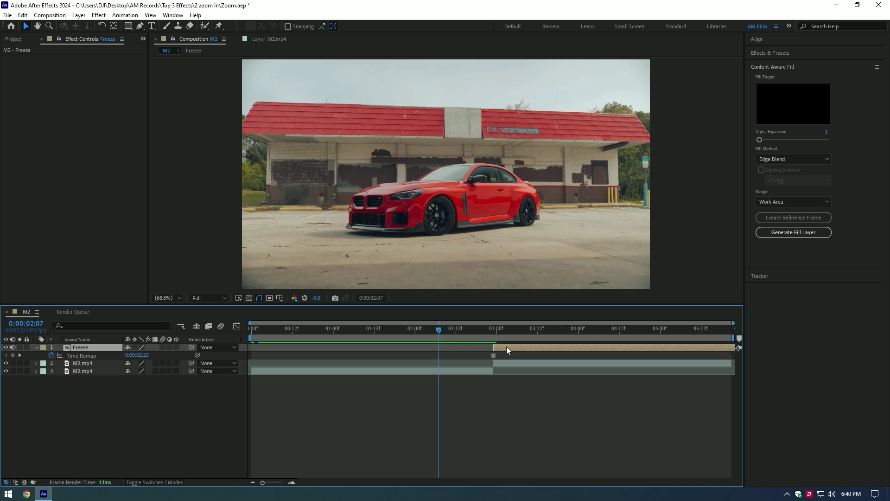
drag(506, 346, 438, 336)
key(ctrl+shift+d)
key(Delete)
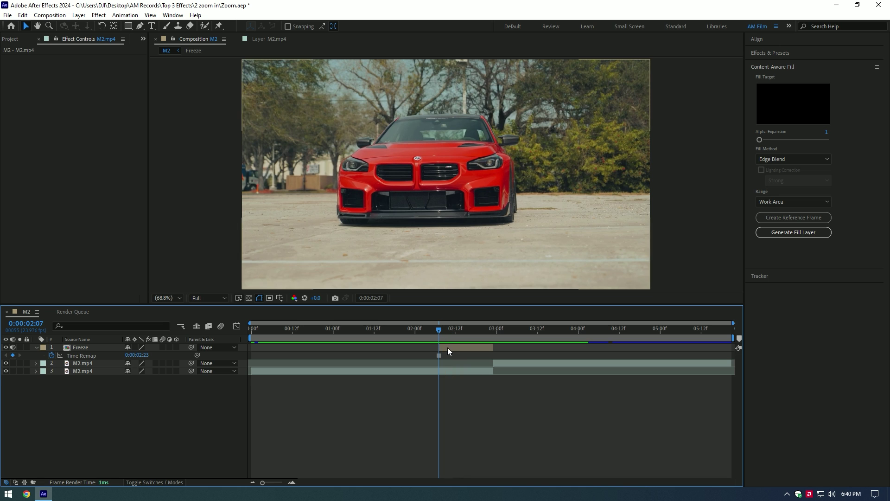
click(448, 347)
key(u)
- Isolate the red car in the Freeze layer with Roto Brush and refine the selection along the roof edge
click(204, 26)
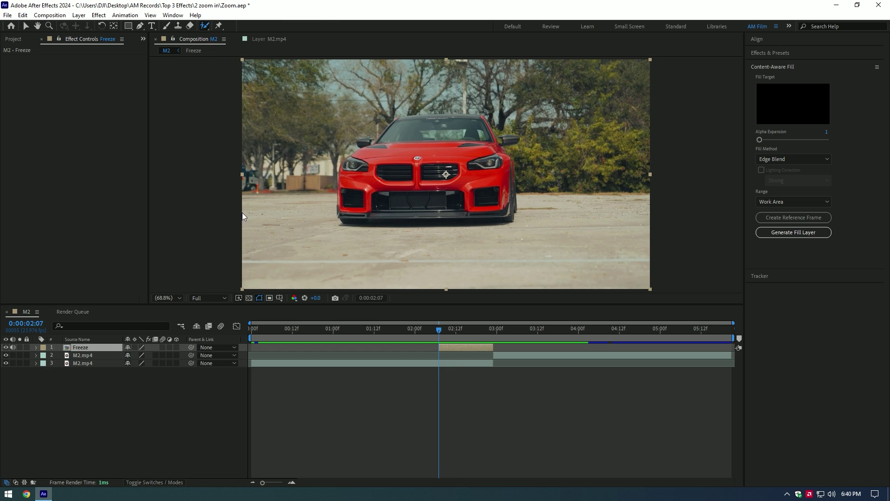
double_click(88, 350)
drag(328, 215, 511, 100)
drag(441, 108, 442, 119)
drag(405, 137, 340, 131)
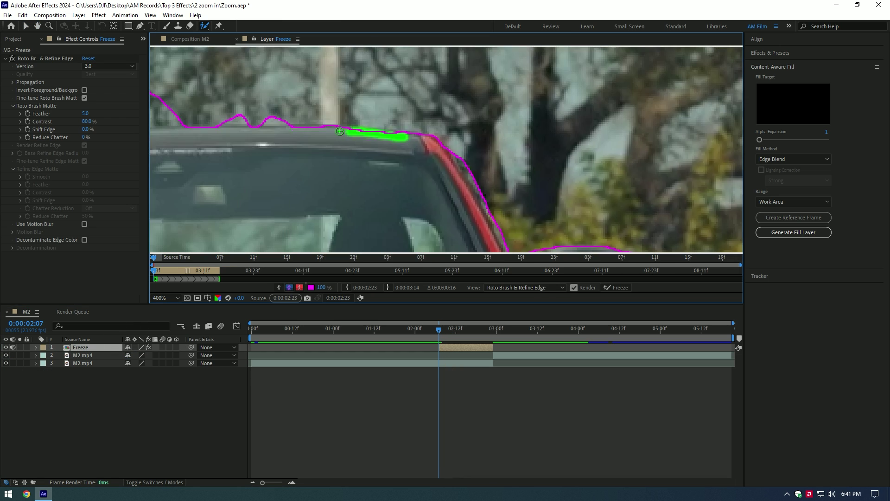
scroll(340, 131, down, 5)
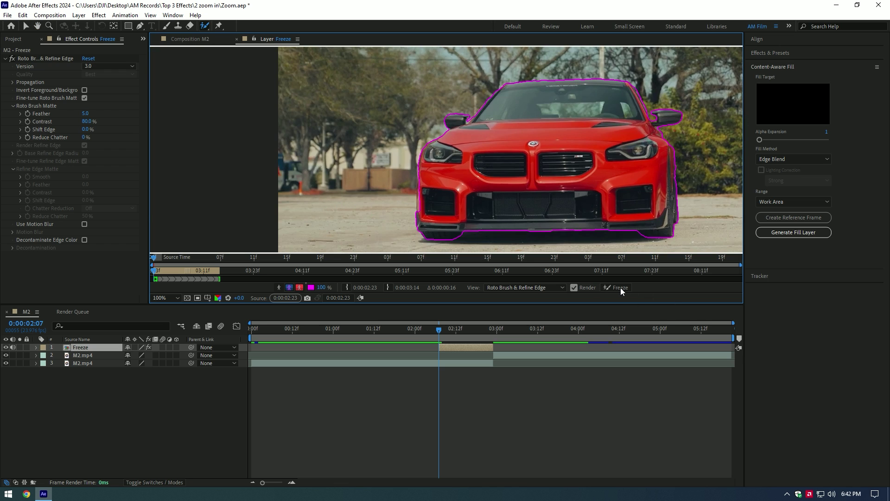
- Freeze the Roto Brush propagation and return to the M2 composition with the Selection tool
click(621, 289)
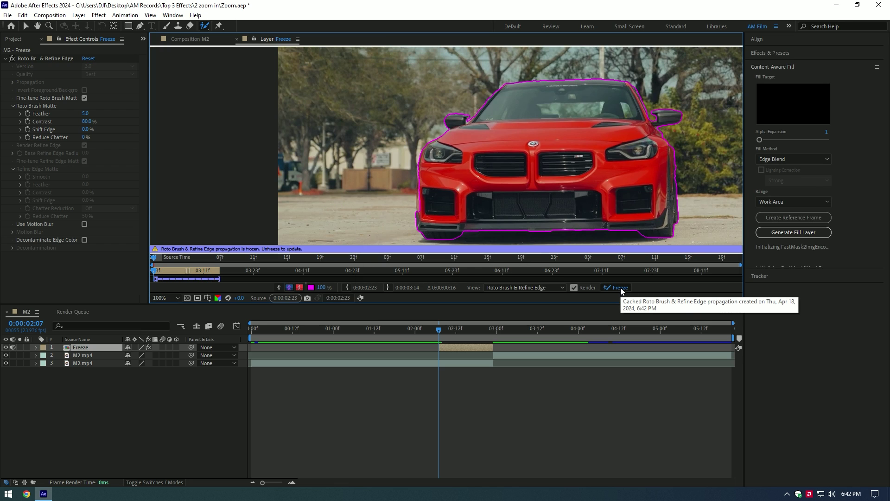
click(187, 42)
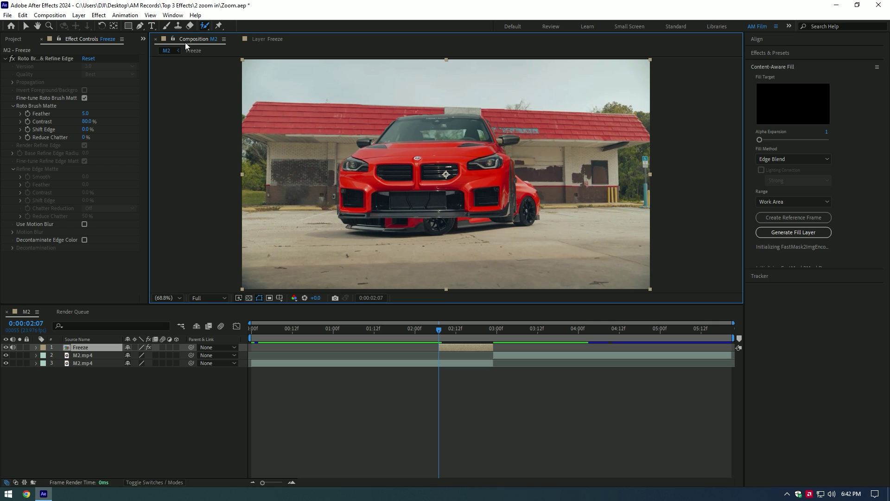
key(v)
- Keyframe the Freeze layer's scale from 0% at 0:00:02:07 to 100% at 0:00:02:23 and preview the zoom
drag(442, 329, 494, 329)
key(s)
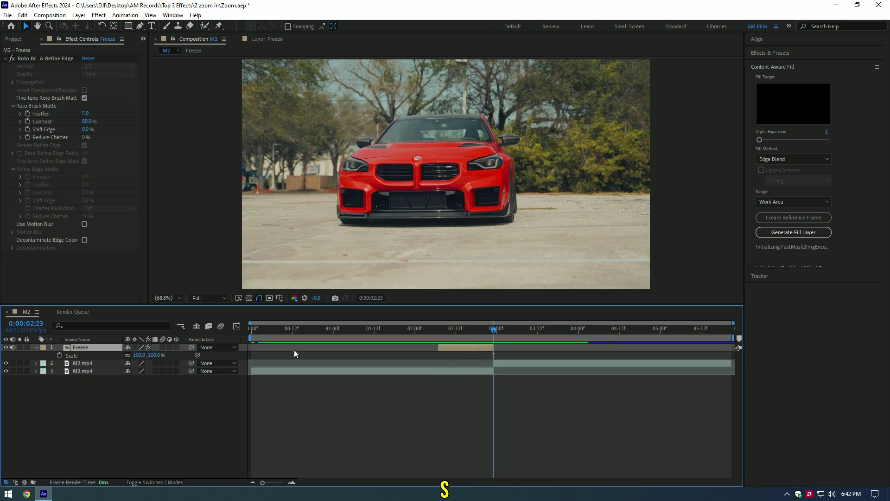
click(59, 355)
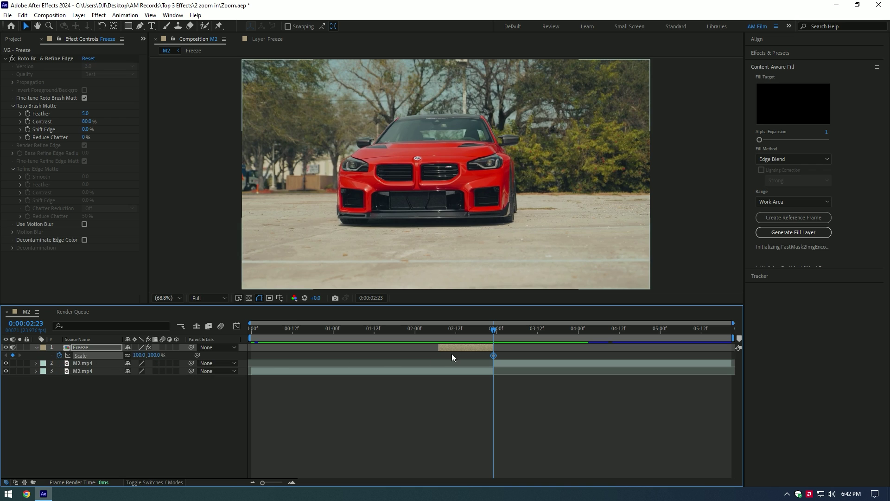
drag(495, 330, 439, 331)
text(0)
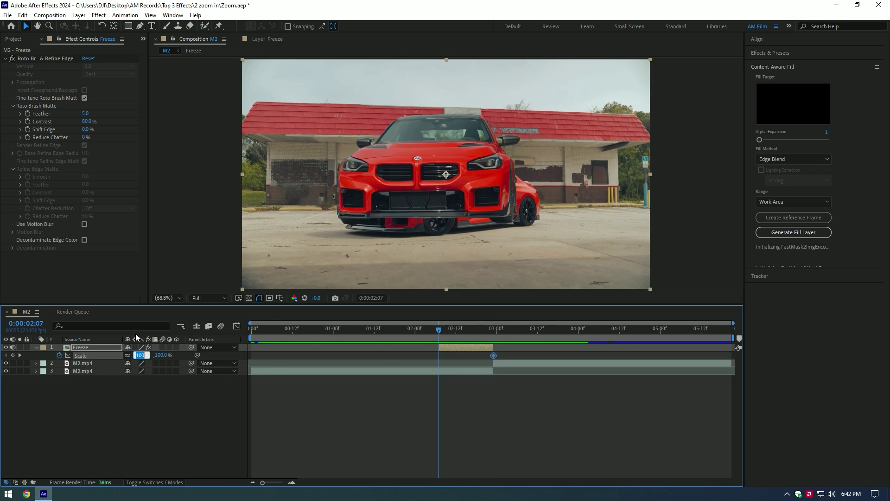
key(Return)
drag(449, 325, 387, 328)
key(space)
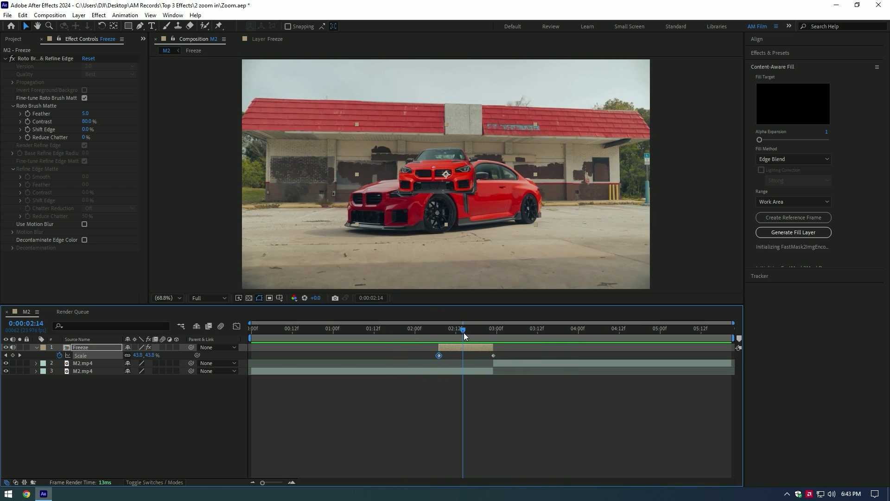
- Enable motion blur for the composition and the Freeze layer, and apply Easy Ease to both of its scale keyframes
click(163, 348)
click(466, 331)
drag(510, 356, 433, 360)
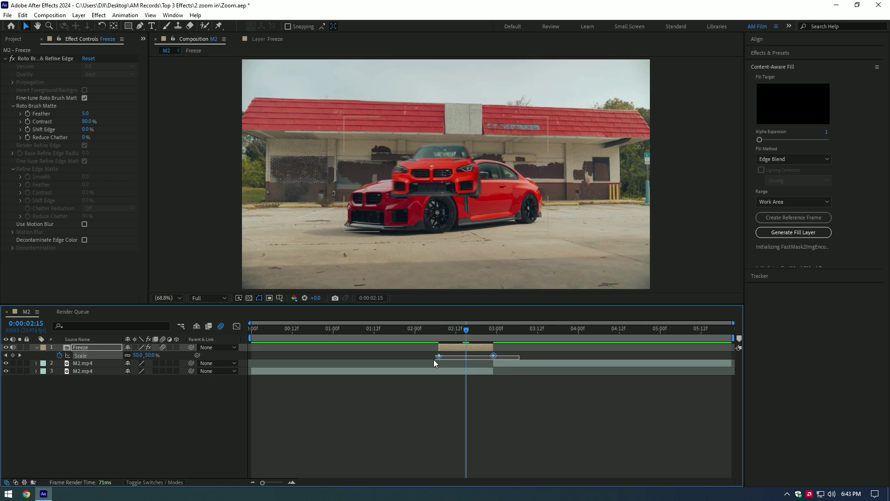
key(F9)
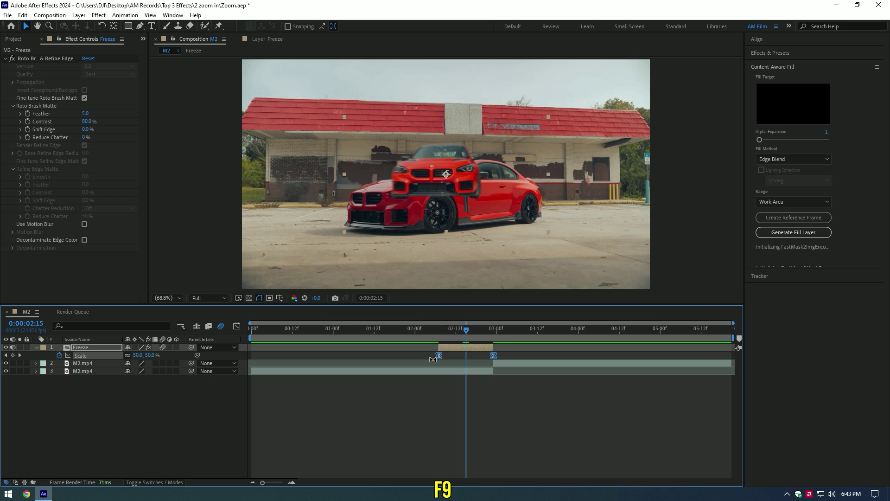
- Reshape the Freeze layer's scale speed curve to start slowly and peak sharply at the last keyframe
click(236, 326)
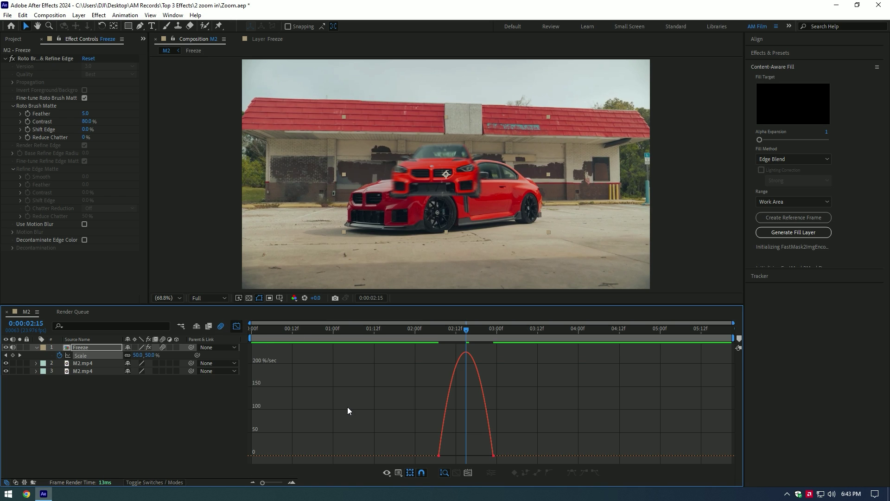
drag(394, 433, 511, 455)
mouse_move(467, 331)
mouse_down()
mouse_move(416, 328)
mouse_move(468, 332)
mouse_up()
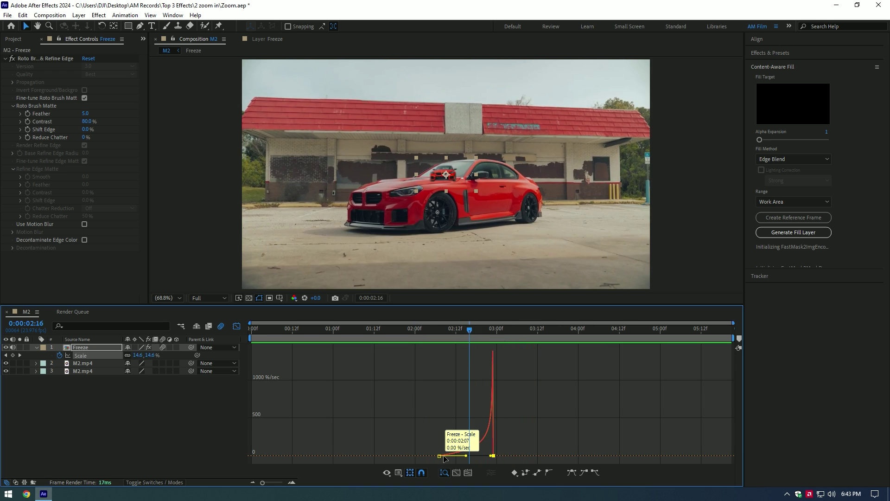
- Shift the Freeze layer's first scale keyframe to about 0:00:02:14, preview the shortened zoom and close the Graph Editor
drag(443, 457, 453, 455)
drag(484, 333, 430, 332)
key(space)
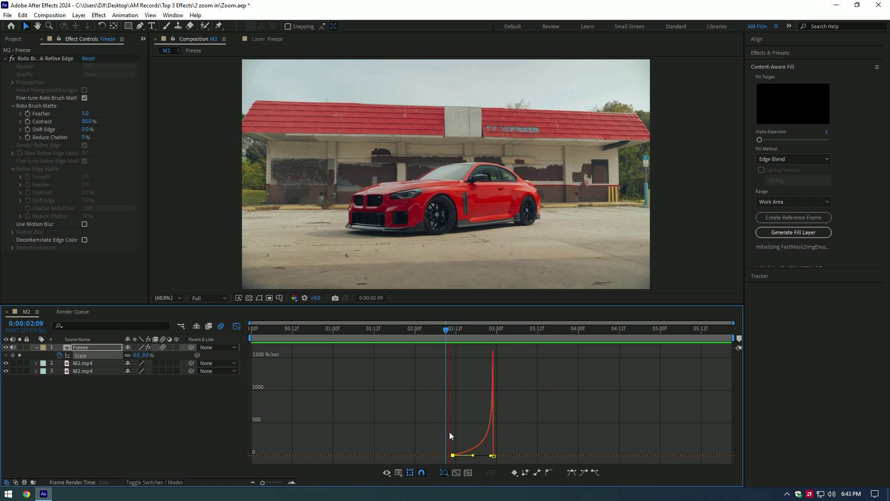
drag(453, 456, 463, 455)
click(450, 327)
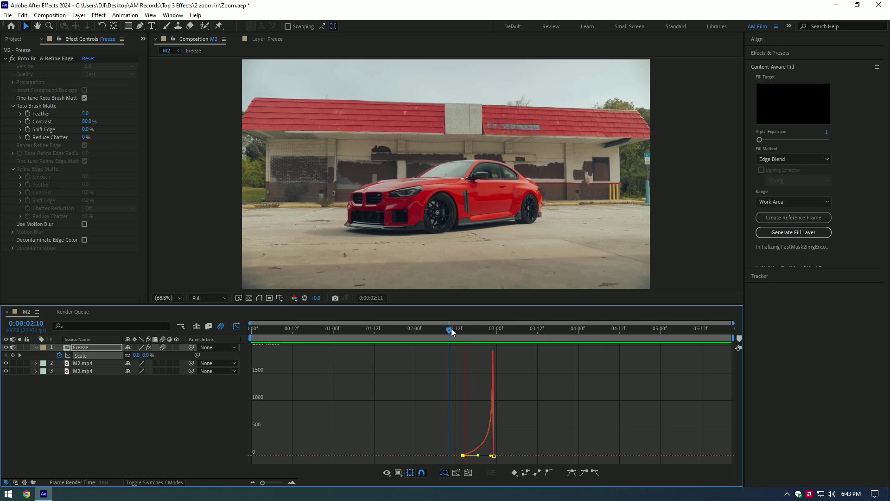
drag(451, 329, 421, 331)
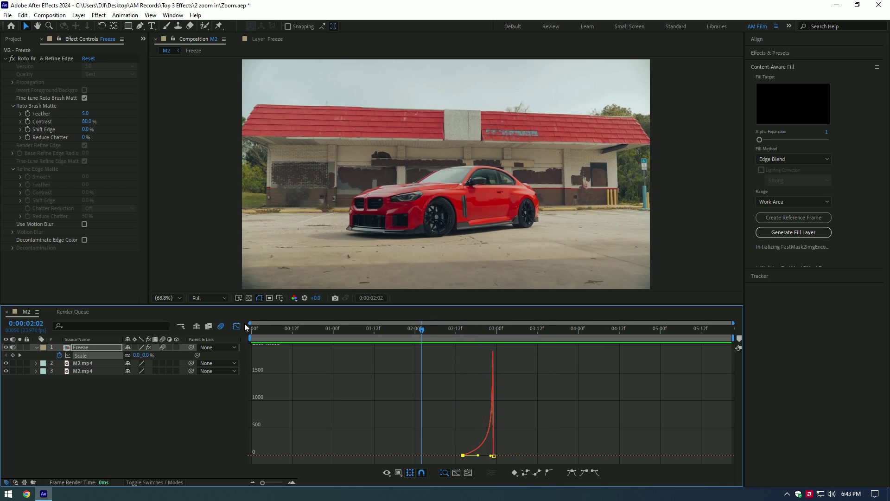
click(237, 326)
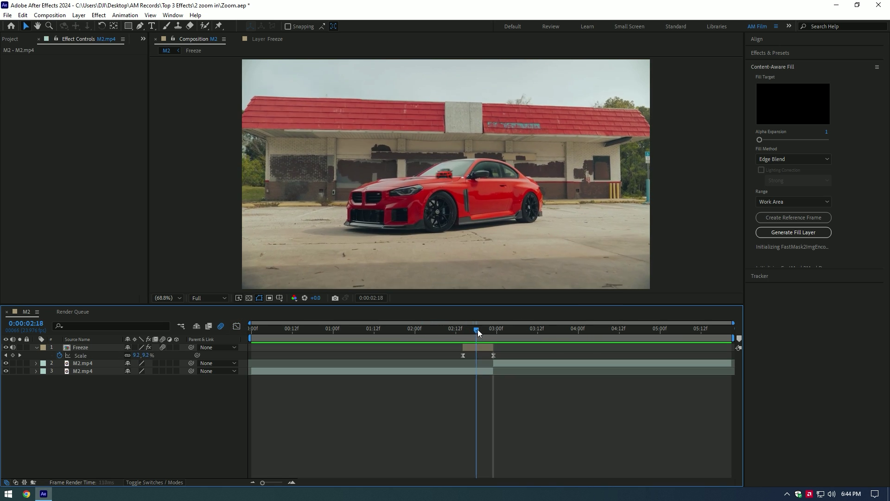
- Apply the Twitch effect to the upper M2.mp4 clip with the playhead at 0:00:02:23
drag(478, 330, 497, 329)
click(483, 346)
shift+click(503, 363)
click(501, 350)
click(503, 363)
key(ctrl+space)
text(twit)
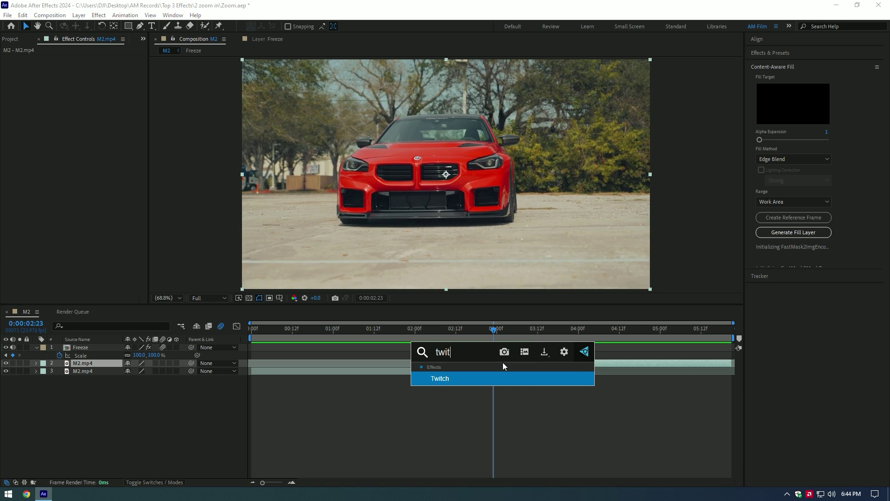
key(Return)
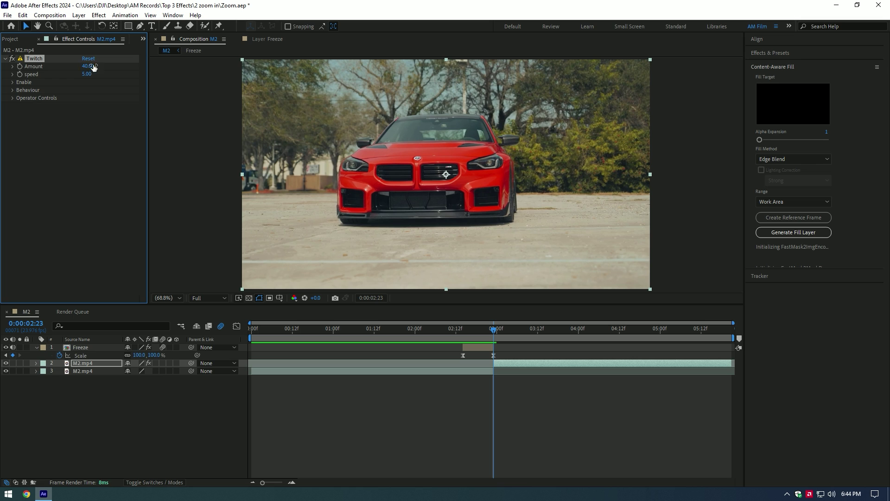
- Set the Twitch speed to 20 and enable its Blur, Light and Slide options
click(12, 82)
click(85, 105)
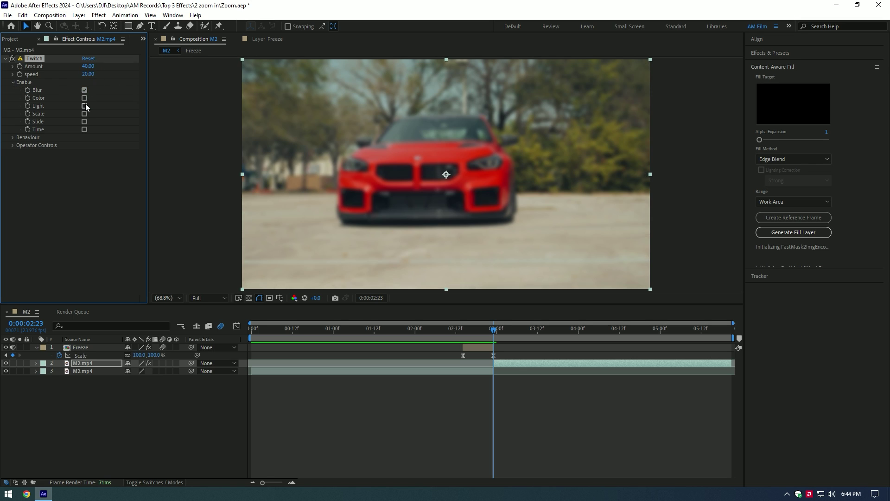
click(85, 122)
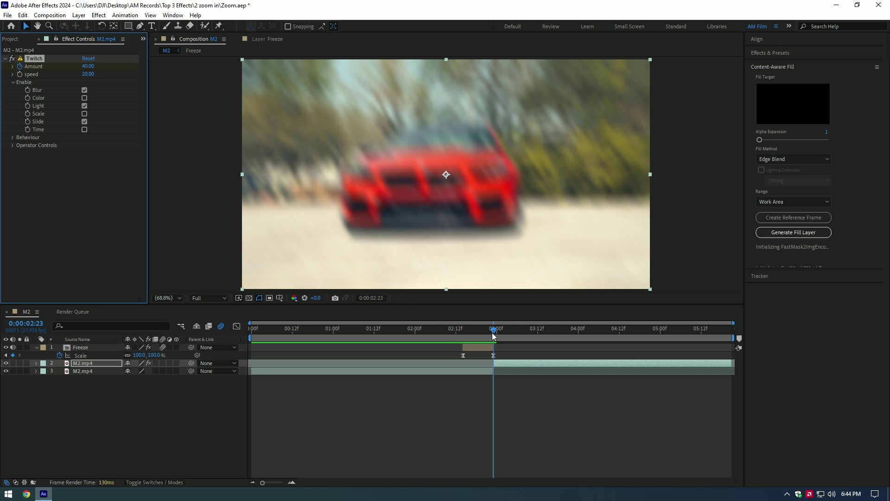
- Keyframe the Twitch Amount from 40 at 0:00:02:23 to 0 at 0:00:03:07 and preview the transition
drag(493, 334, 520, 335)
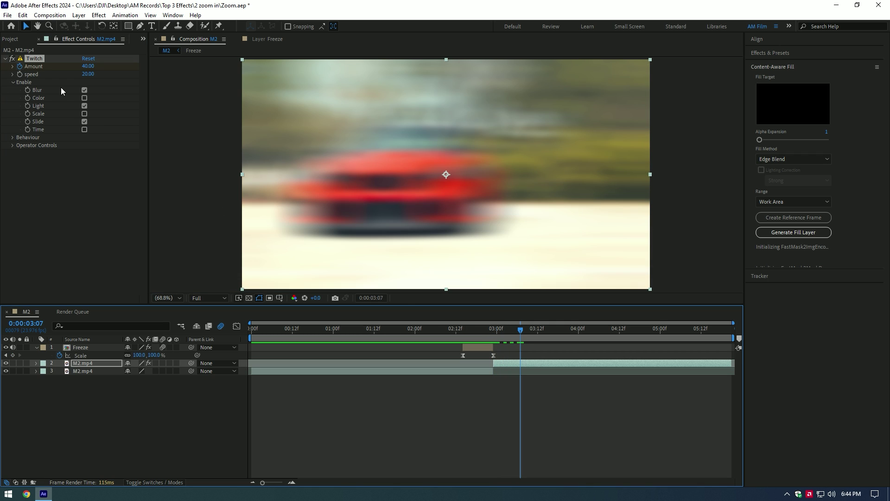
drag(87, 71, 65, 71)
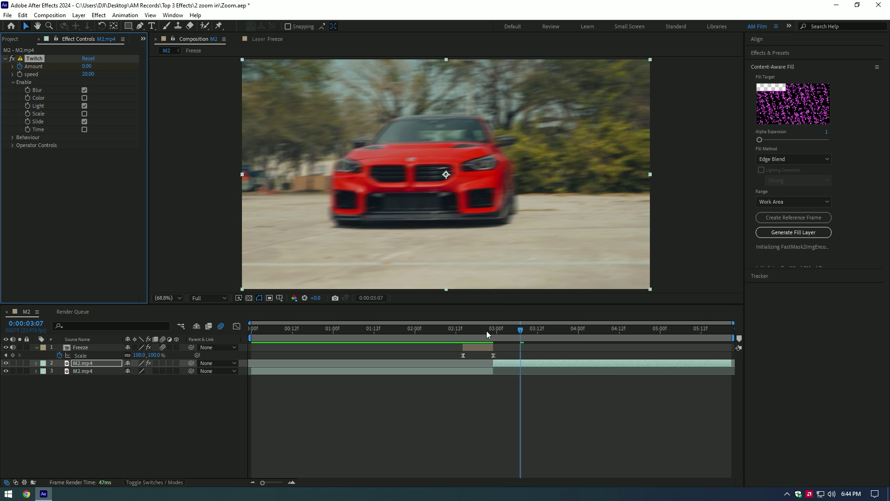
click(419, 334)
key(space)
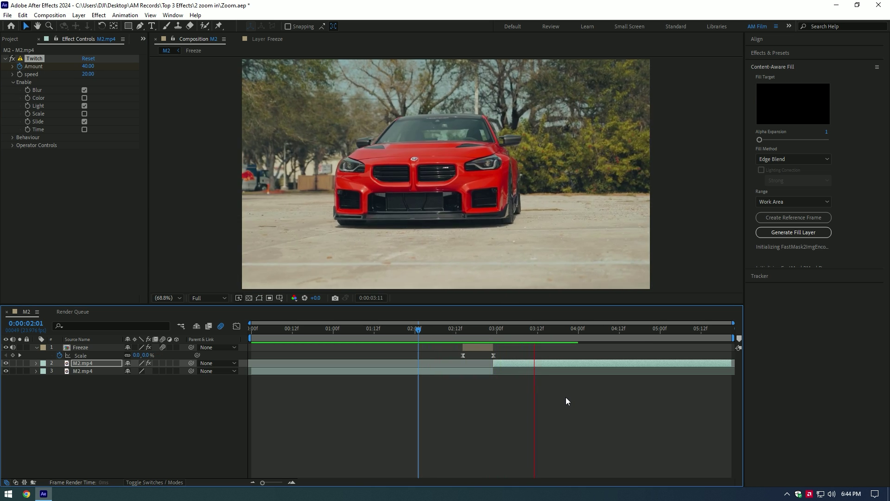
key(space)
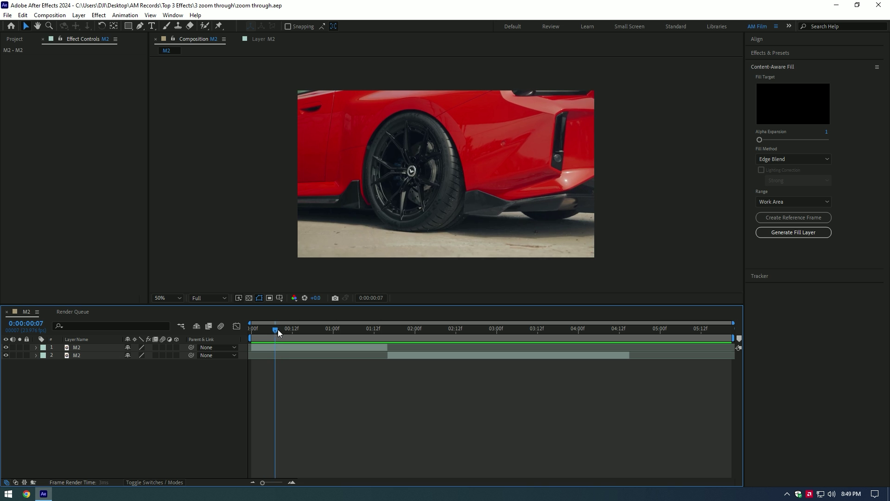
- In the zoom through project, move the second clip to start at 0:00:00:21, overlapping the first clip
drag(277, 330, 322, 327)
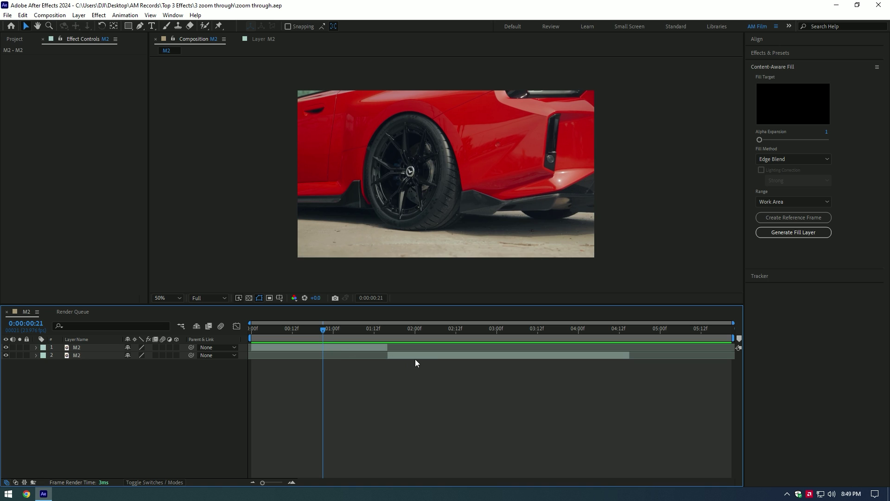
drag(416, 359, 361, 358)
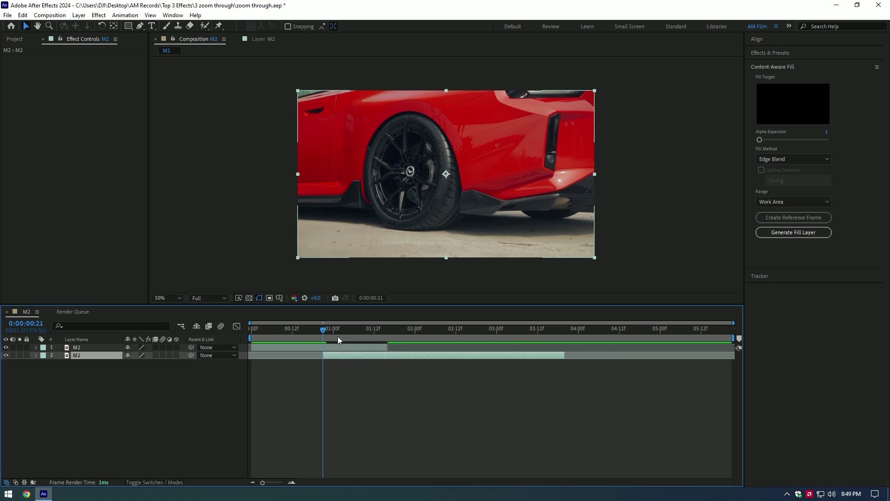
- Apply the Mocha AE effect to the first clip at 0:00:00:00 and launch Mocha
click(292, 329)
click(250, 329)
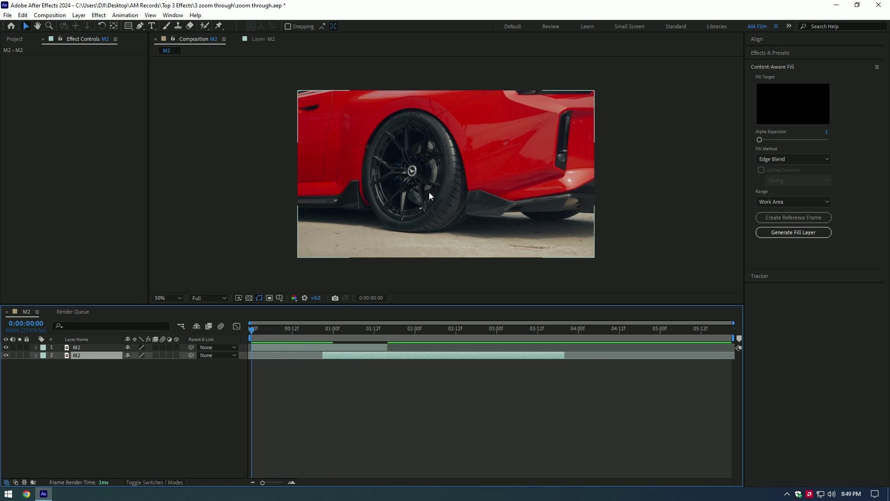
click(274, 347)
key(ctrl+space)
text(mocha)
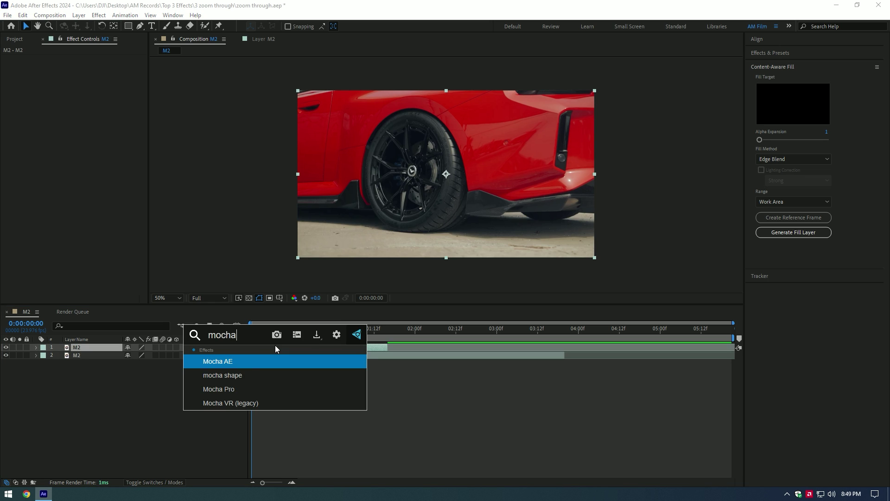
key(Return)
click(60, 83)
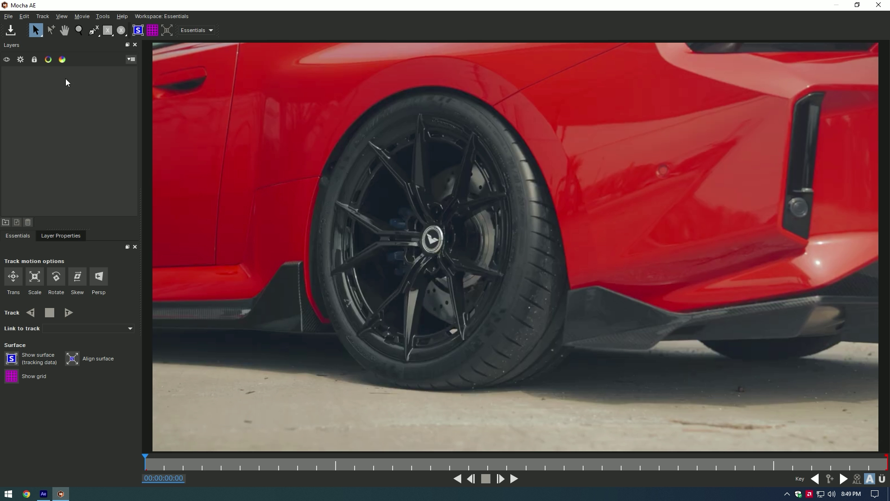
- Draw an elliptical spline around the wheel rim and adjust its points to follow the rim's edge
click(121, 30)
drag(338, 122, 508, 356)
drag(377, 346, 366, 355)
drag(343, 298, 334, 300)
drag(331, 233, 327, 232)
drag(423, 102, 426, 108)
drag(469, 120, 473, 123)
drag(516, 233, 518, 234)
drag(504, 298, 500, 296)
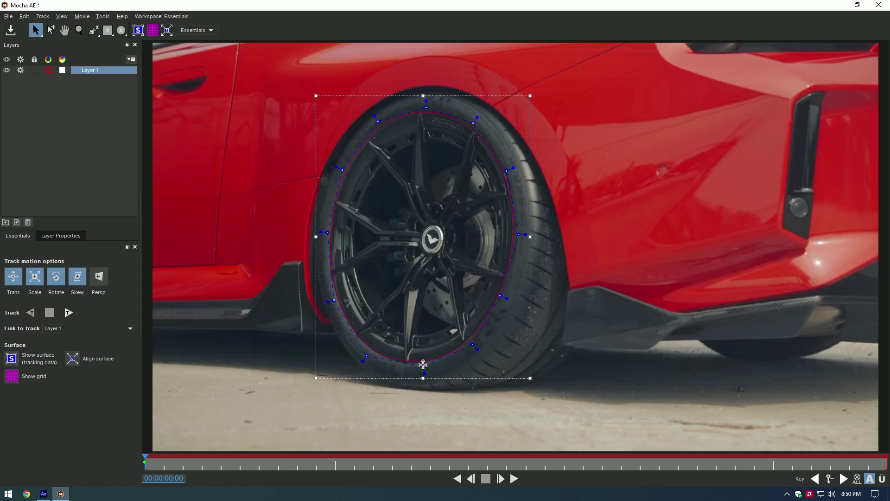
- Track the rim shape forward through the clip, save it, and apply the Mocha matte to the first clip
click(69, 312)
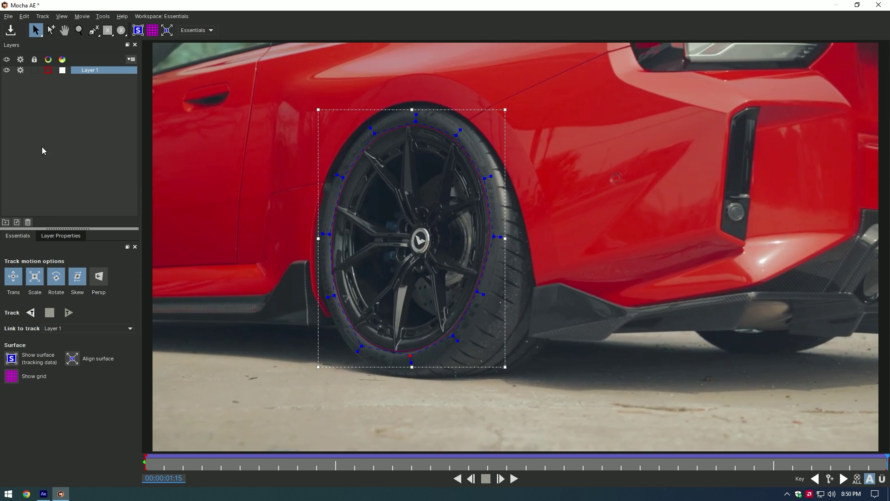
click(16, 34)
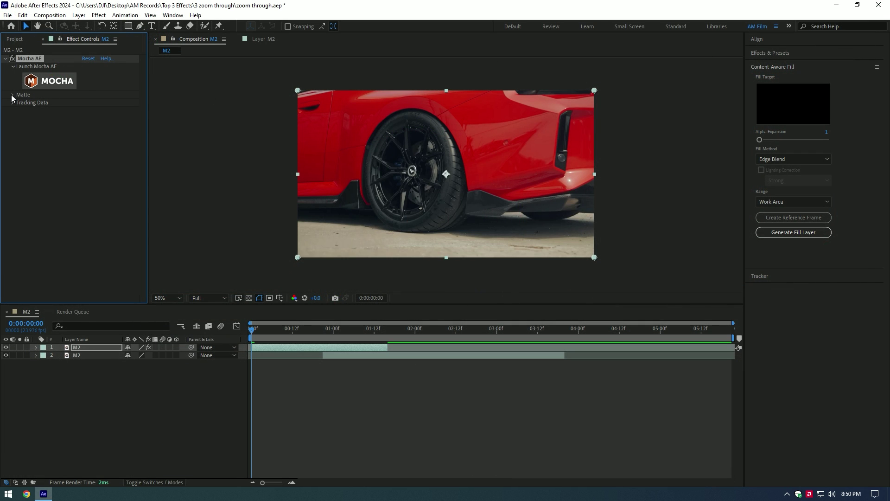
click(13, 94)
click(85, 111)
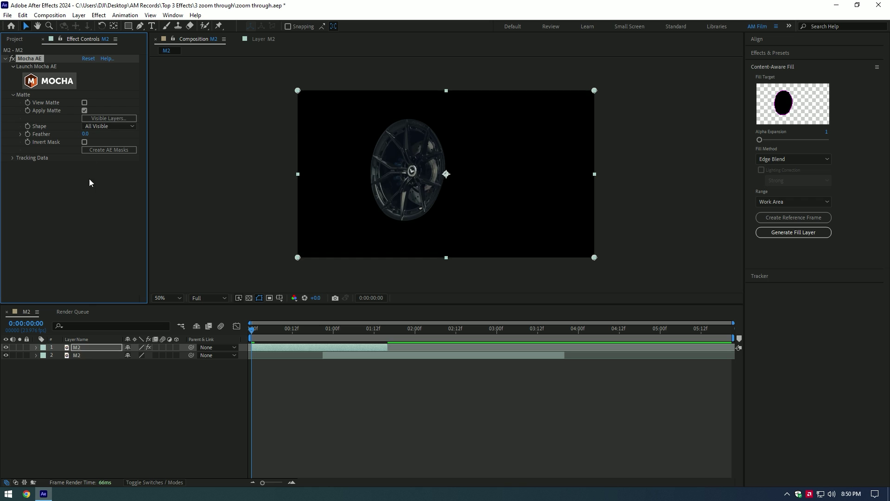
- Duplicate the matted first clip and invert the Mocha mask on the copy
click(82, 346)
key(ctrl+d)
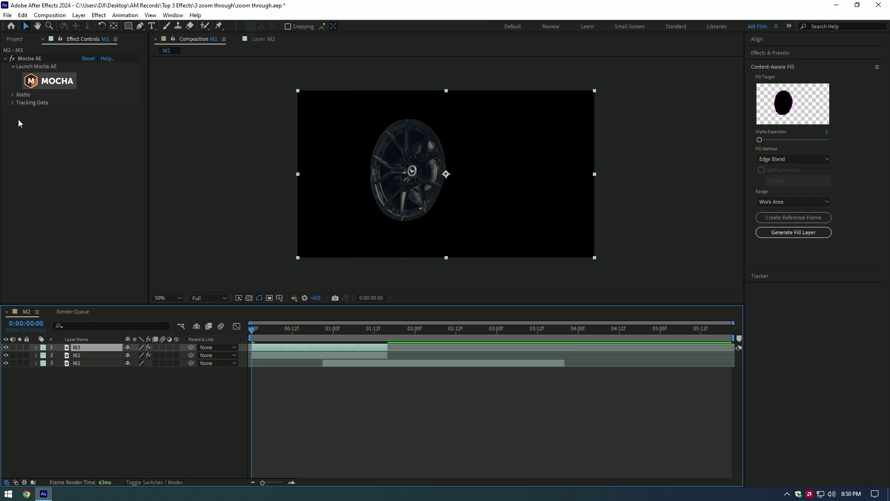
click(13, 95)
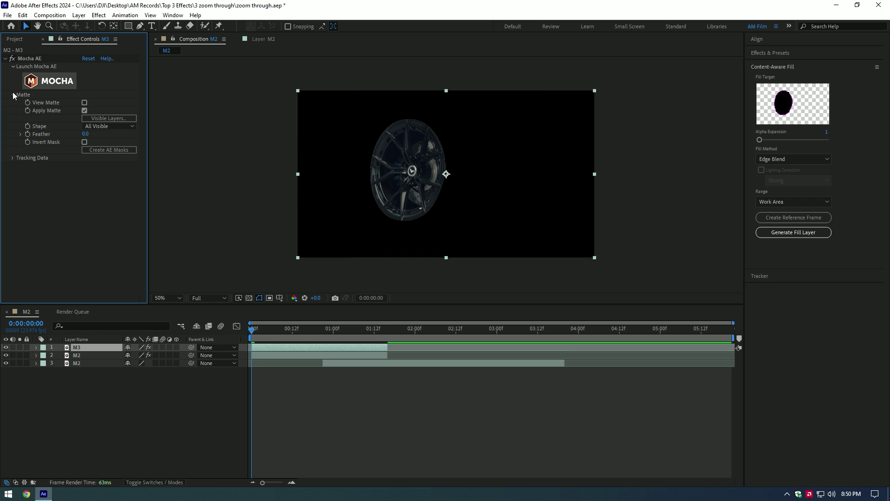
click(84, 141)
- Rename the top layer with the inverted mask to Zoom
right_click(84, 347)
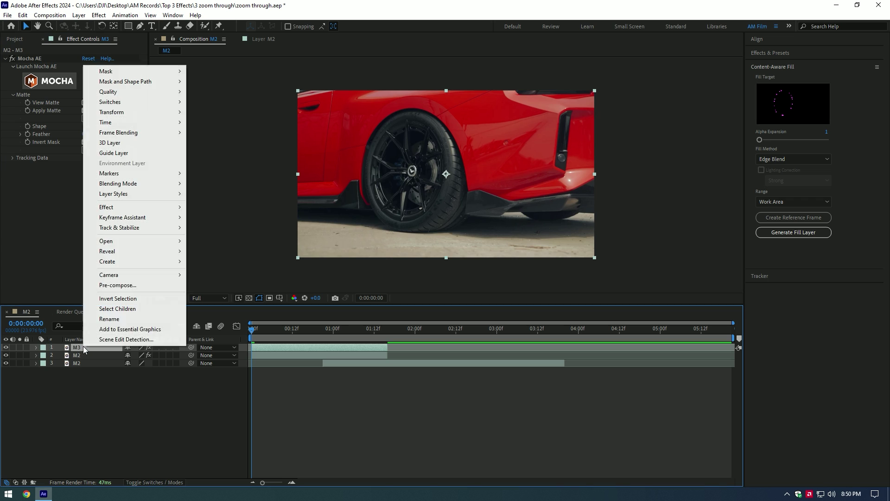
click(107, 319)
text(Zoom)
key(Return)
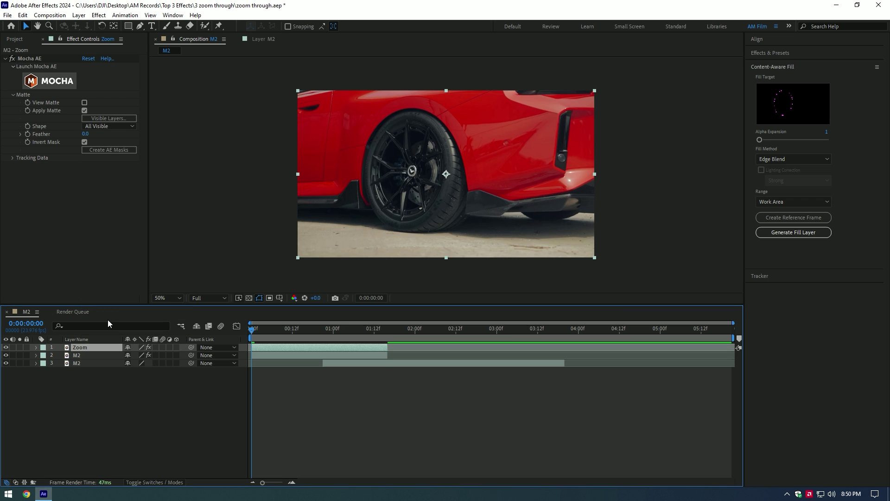
- Rename the layer holding the rim cutout to Rim Opening and hide it
right_click(82, 355)
click(105, 331)
text(Rim Open)
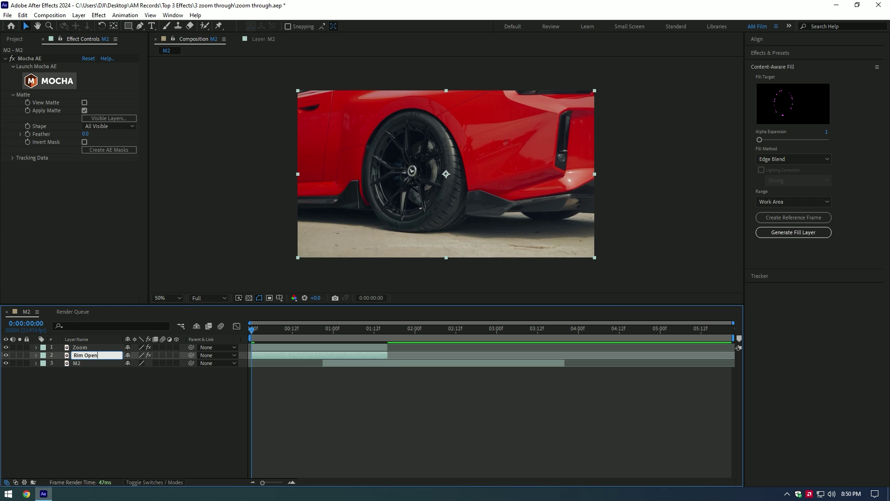
text(ing)
key(Return)
click(6, 356)
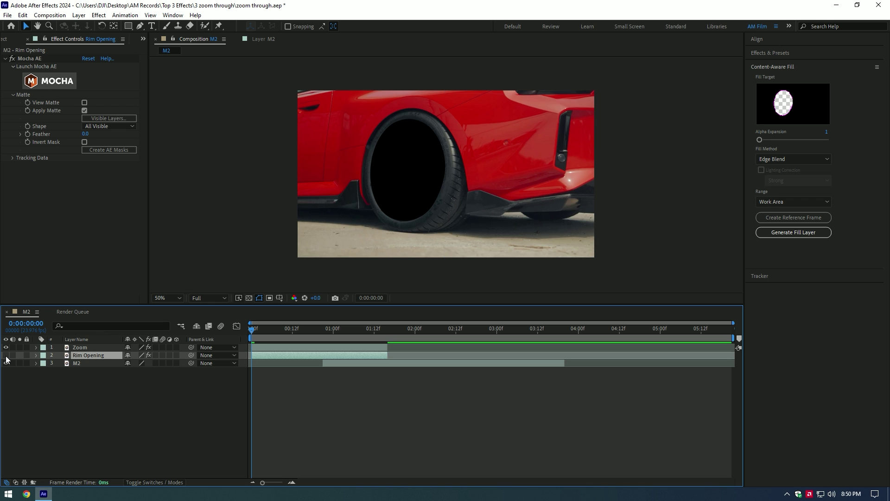
- Add a camera at the top of the layer stack and make the Zoom and Rim Opening layers 3D
right_click(78, 402)
mouse_move(107, 289)
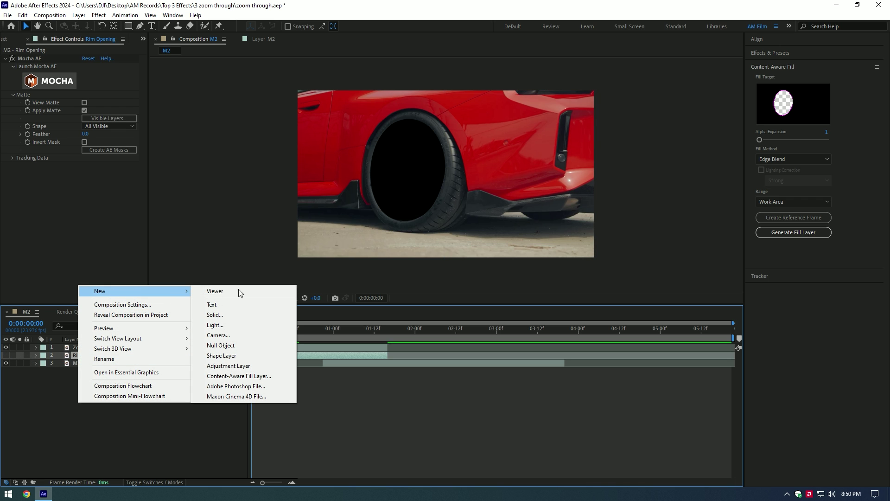
click(228, 336)
click(533, 348)
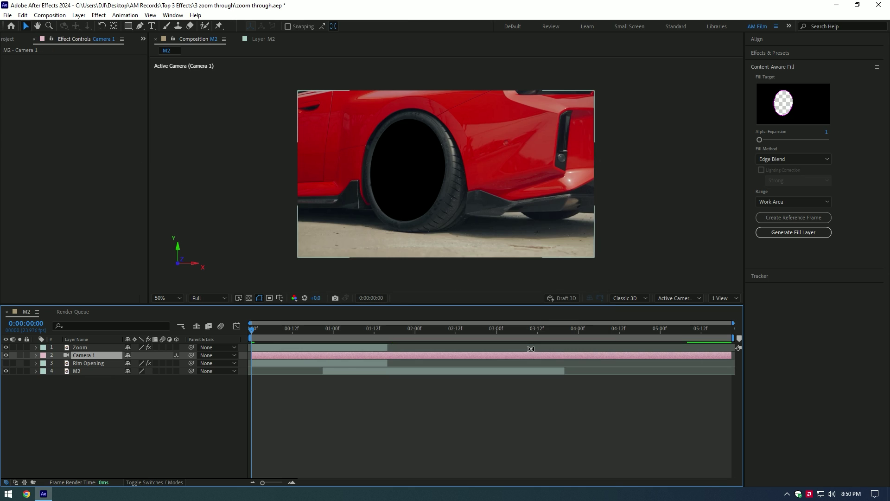
drag(77, 356, 76, 349)
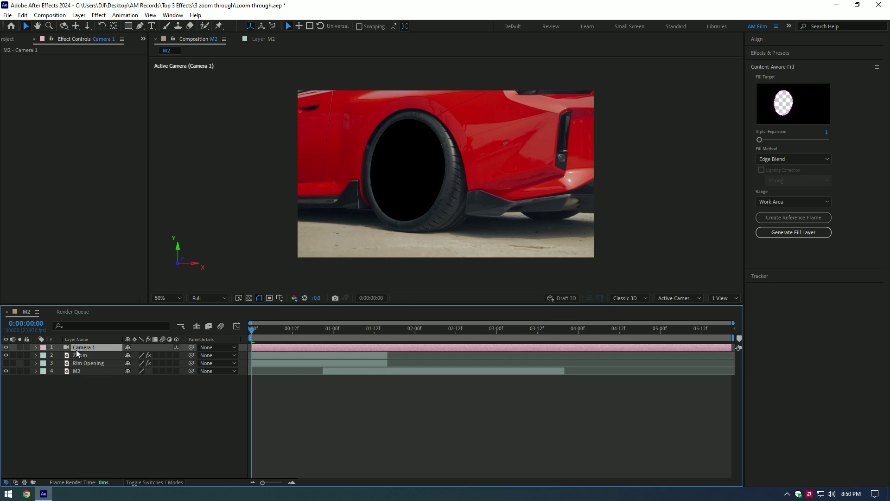
click(176, 355)
click(177, 363)
- Add keyframes for the camera's Point of Interest and Position at 0:00:00:21
drag(252, 330, 324, 330)
click(332, 371)
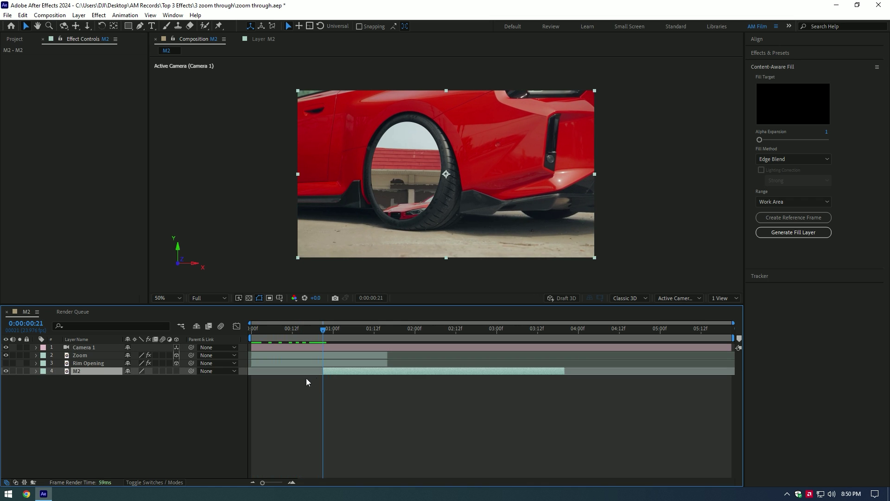
click(36, 347)
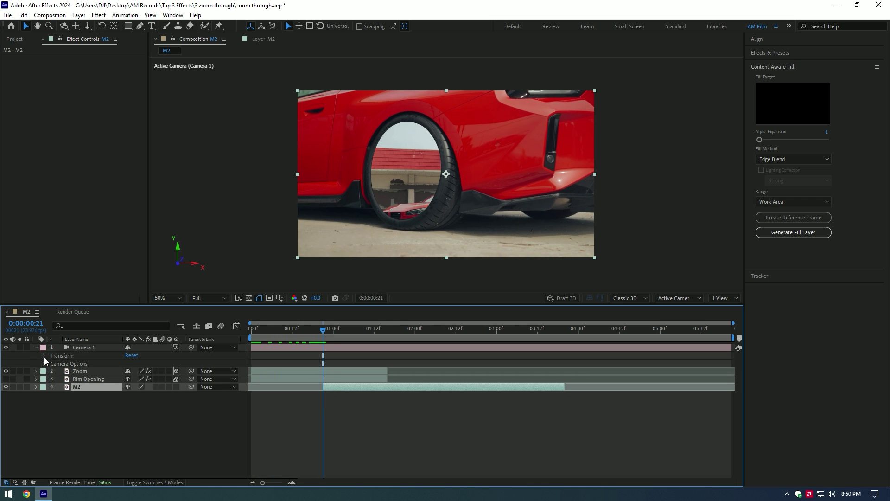
click(44, 355)
click(59, 364)
click(59, 371)
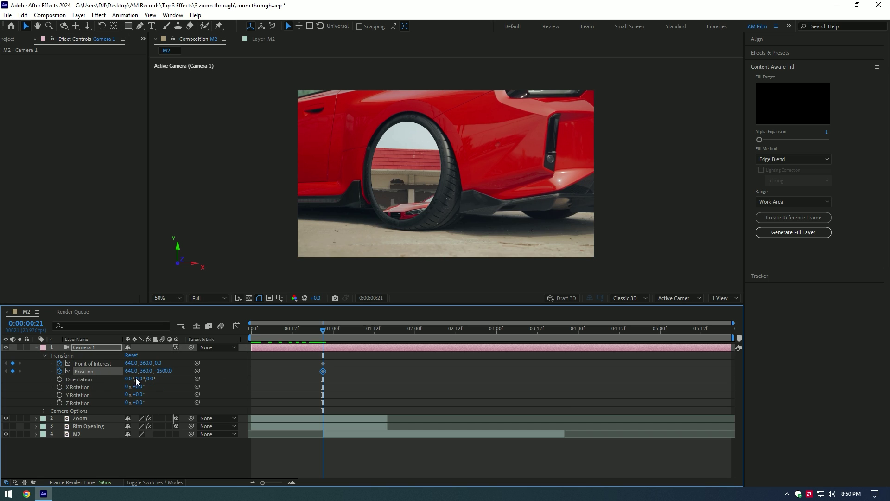
- At 0:00:01:15, dolly and pan the camera through the rim opening to a Position of about 471.4, 369.4, -207.9
drag(323, 334, 385, 331)
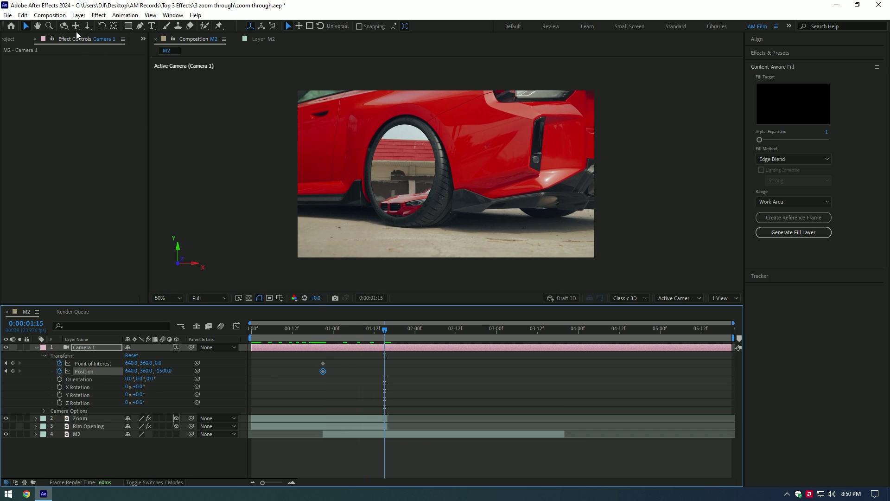
click(87, 26)
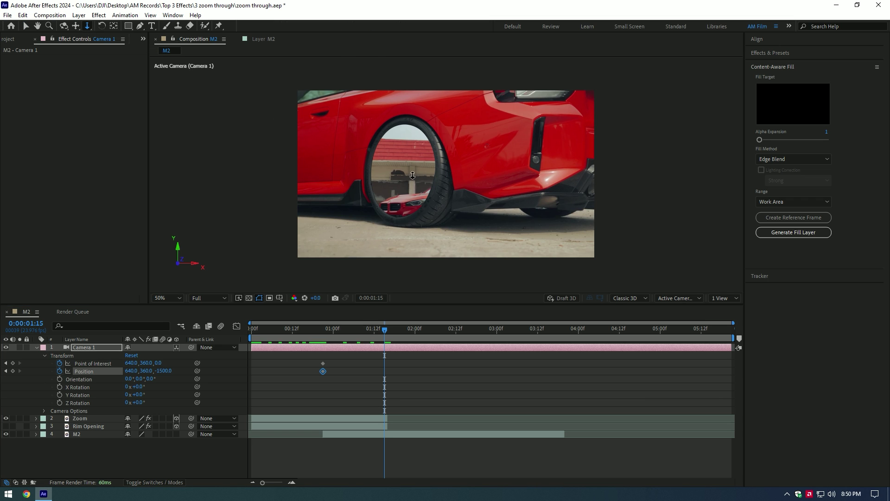
drag(412, 176, 403, 80)
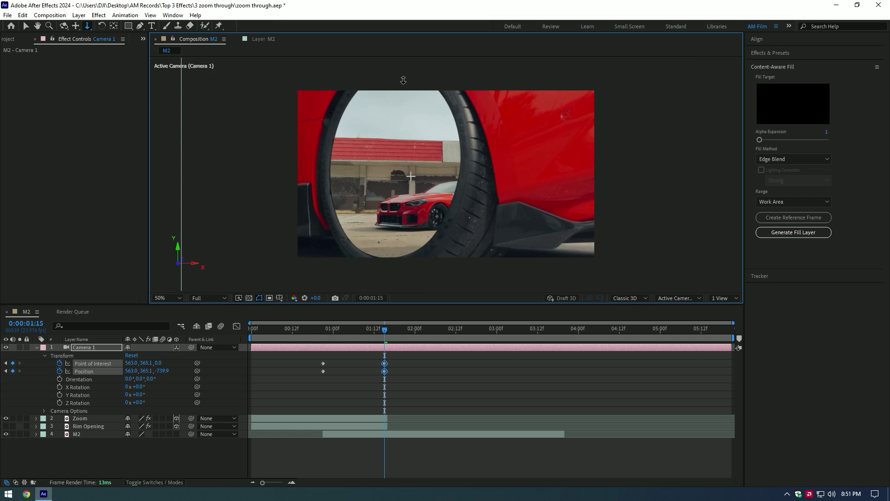
click(75, 27)
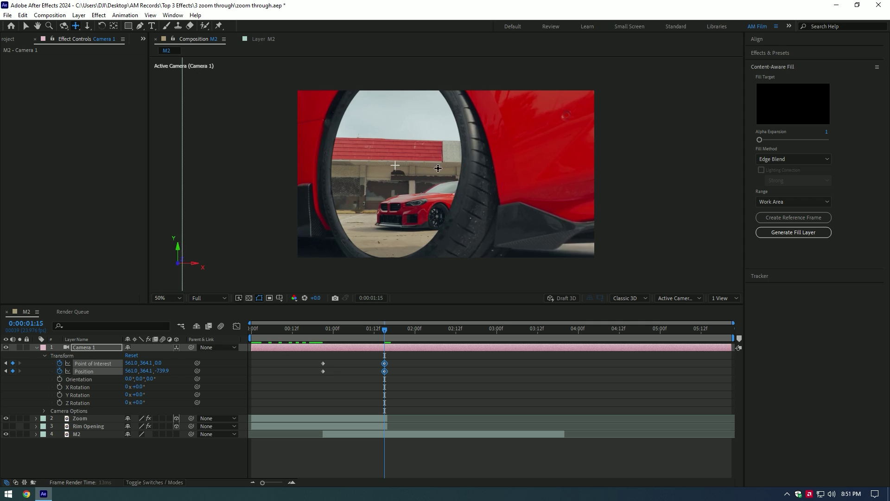
drag(394, 168, 410, 39)
click(88, 26)
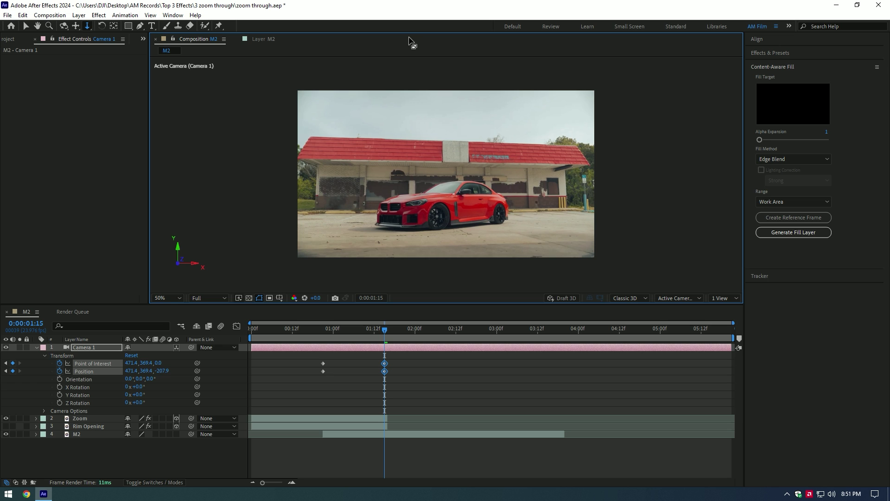
- Show the Rim Opening layer and add a Position keyframe for it at 0:00:01:01
drag(382, 330, 322, 339)
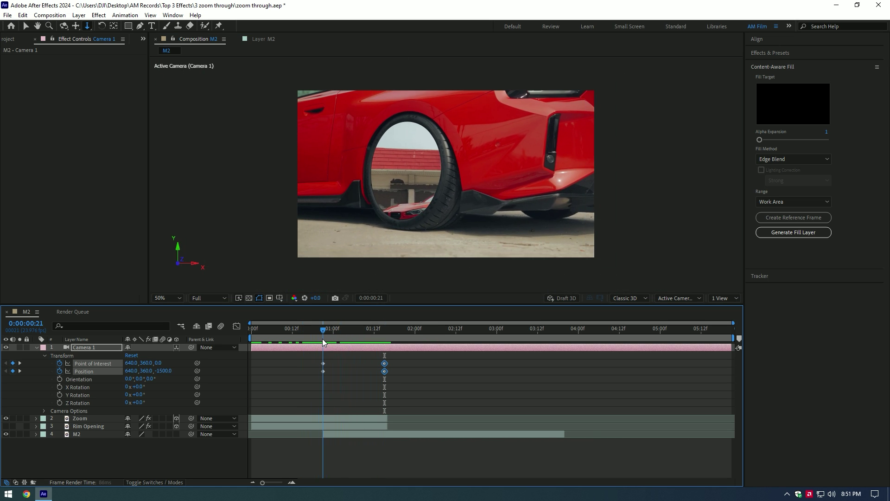
click(37, 347)
click(6, 364)
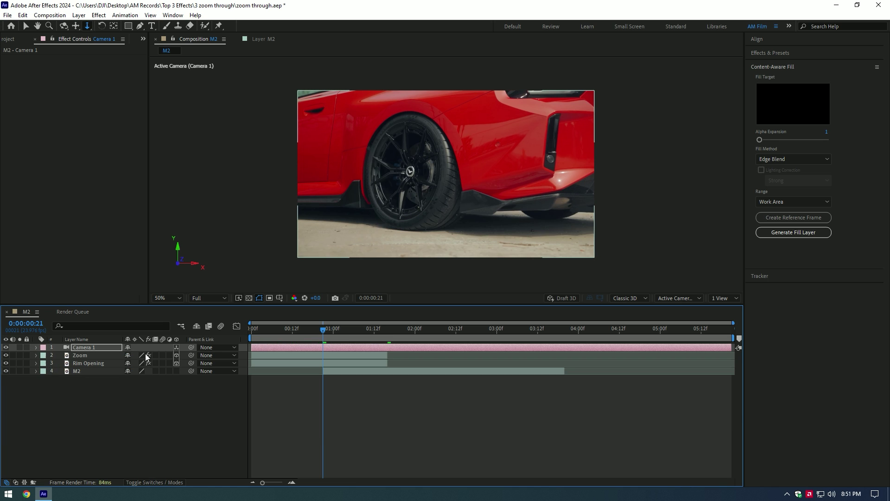
drag(333, 330, 336, 336)
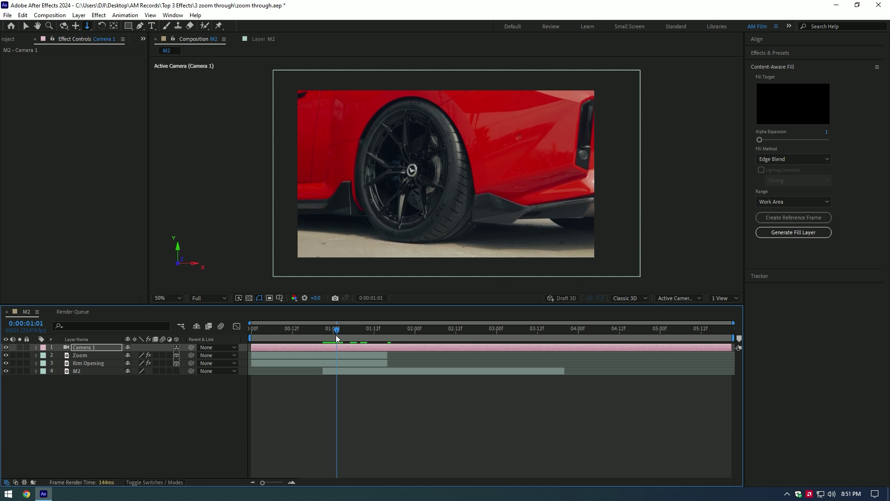
click(92, 363)
key(p)
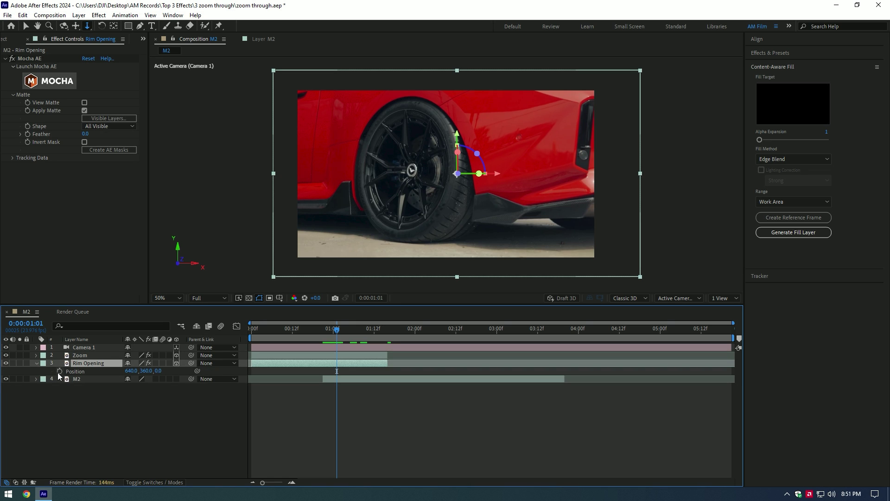
click(59, 371)
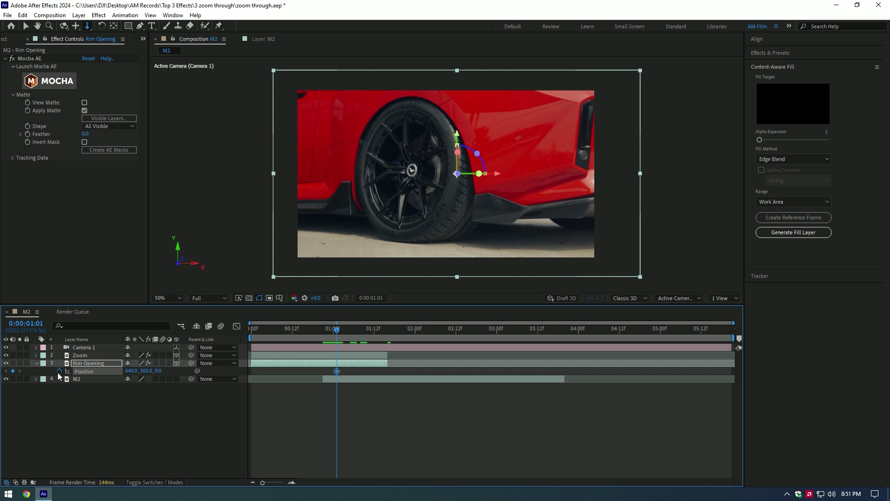
- At 0:00:01:10, slide the Rim Opening layer along X to about 942.3 to uncover the hole in the wheel
drag(339, 331, 373, 330)
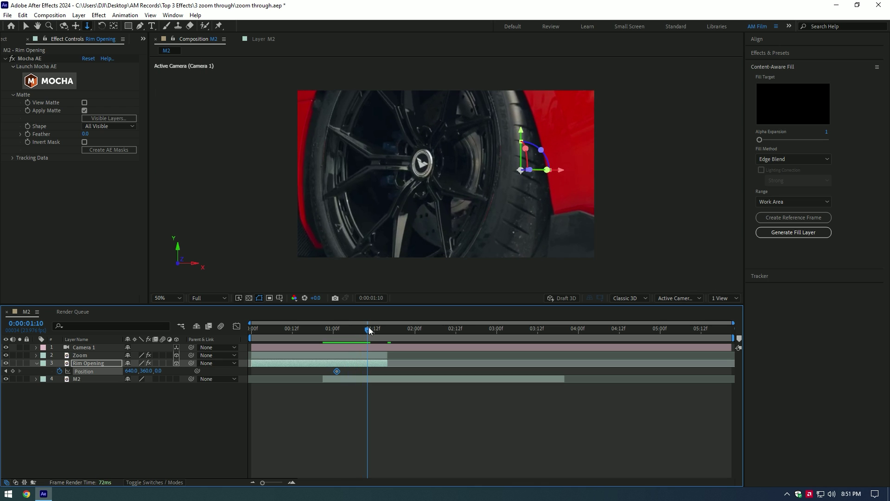
drag(558, 169, 751, 177)
drag(380, 338, 346, 336)
- Enable motion blur for the Zoom and Rim Opening layers and for the composition
click(161, 355)
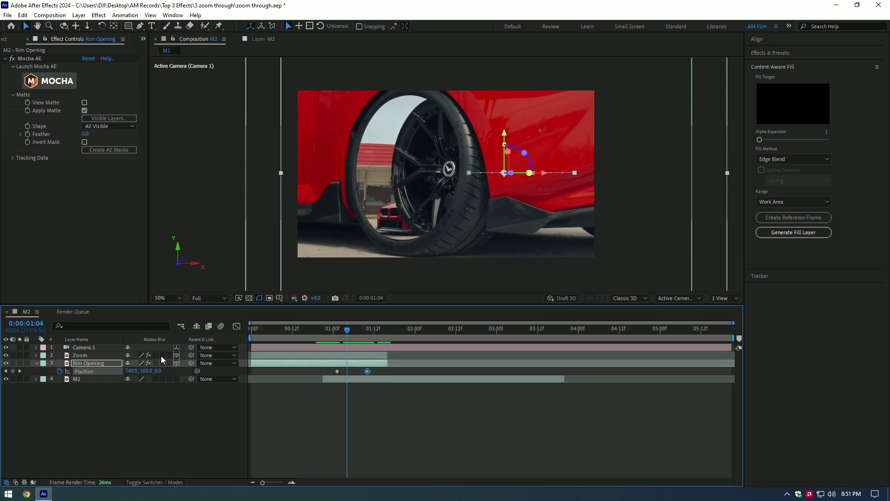
click(163, 363)
click(221, 326)
mouse_move(333, 341)
mouse_down()
mouse_move(322, 341)
mouse_move(337, 341)
mouse_up()
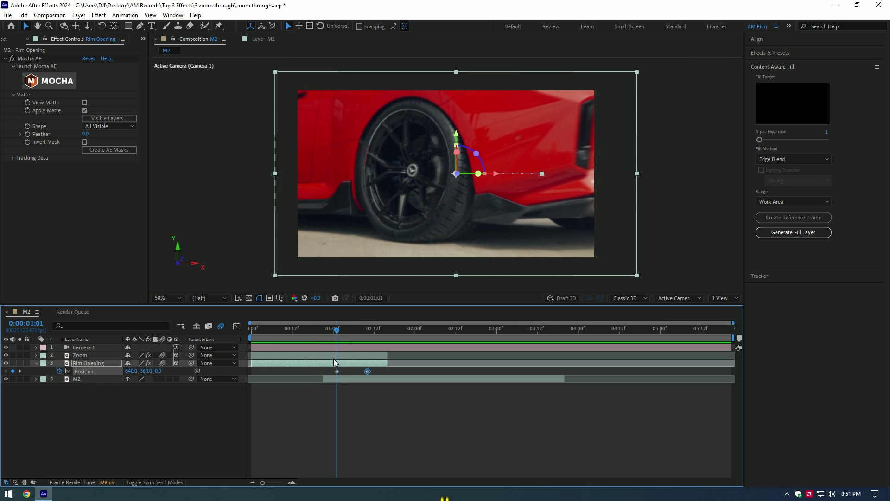
- Apply Easy Ease to all of the camera's Point of Interest and Position keyframes
click(333, 348)
key(u)
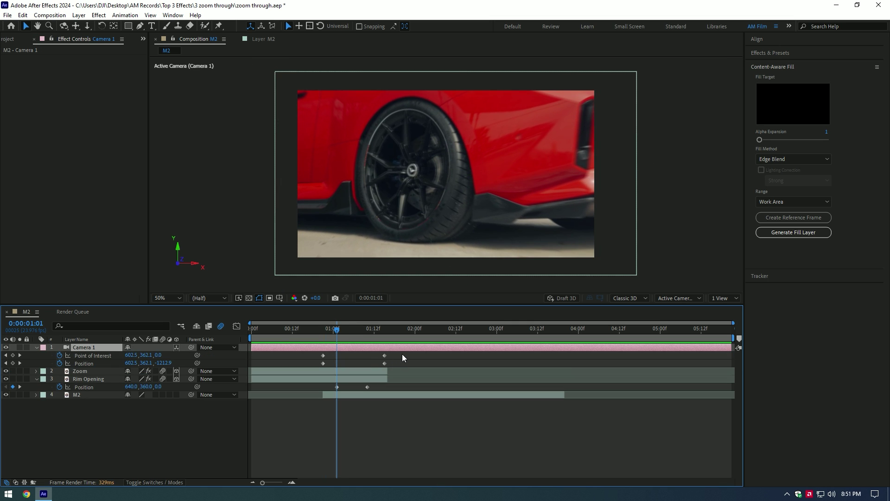
drag(402, 355, 319, 367)
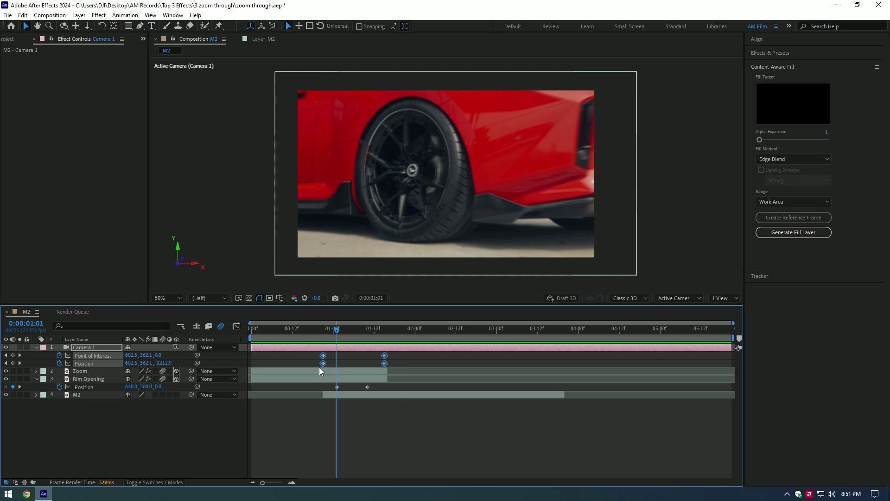
key(F9)
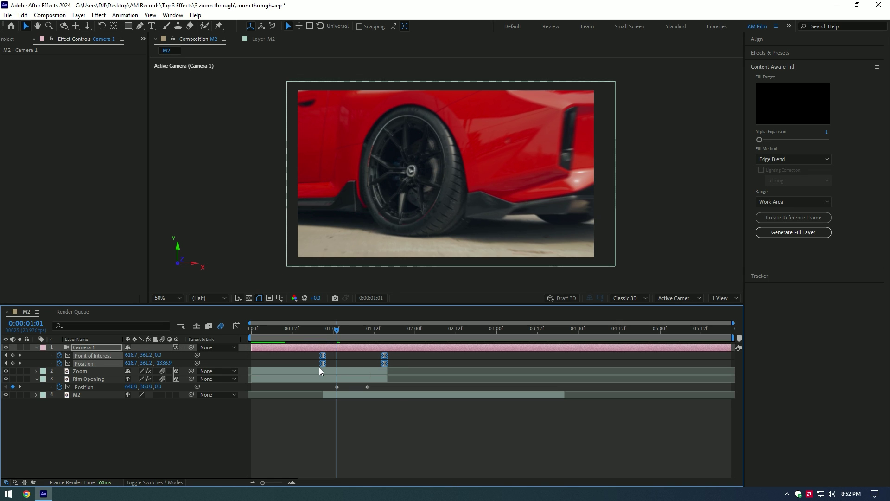
- Reshape the camera keyframes' speed graph into a slow start with a sharp peak near 0:00:01:12, and preview the move
click(235, 327)
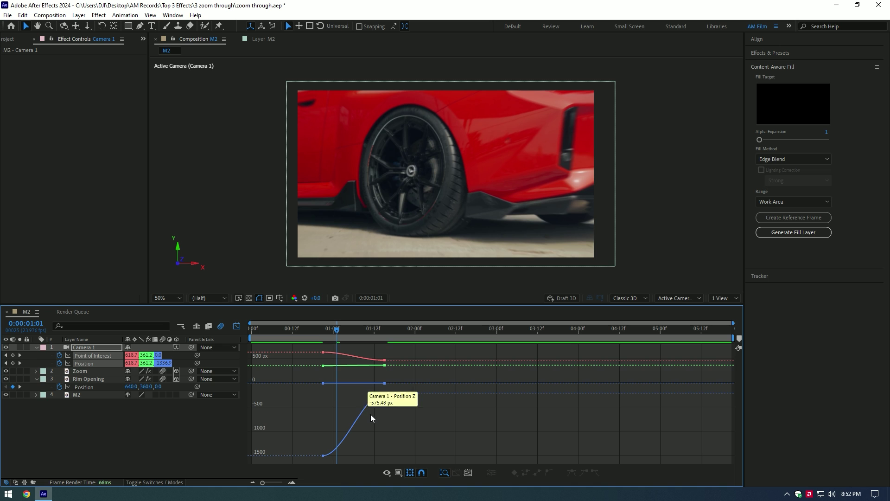
right_click(381, 424)
click(414, 344)
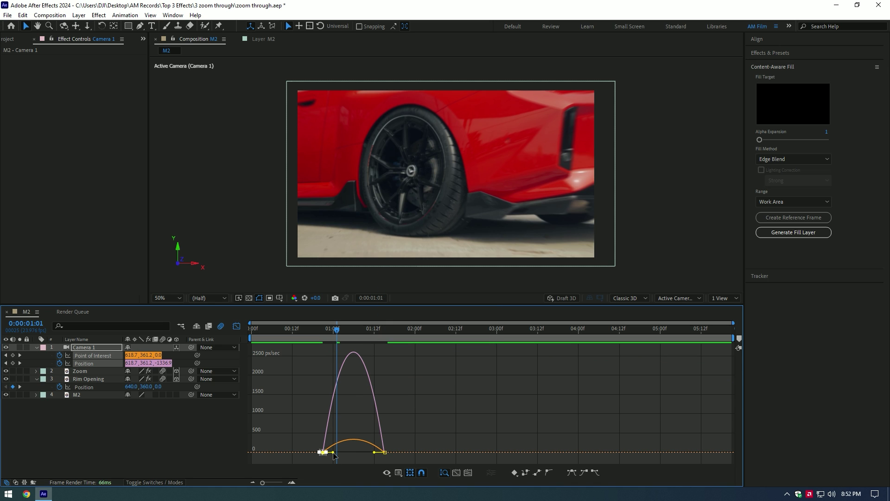
drag(333, 452, 354, 454)
drag(338, 331, 305, 330)
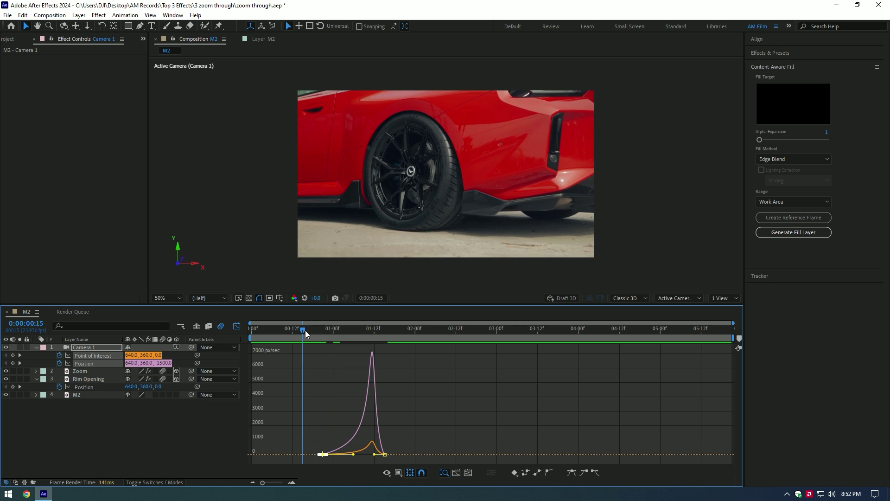
key(space)
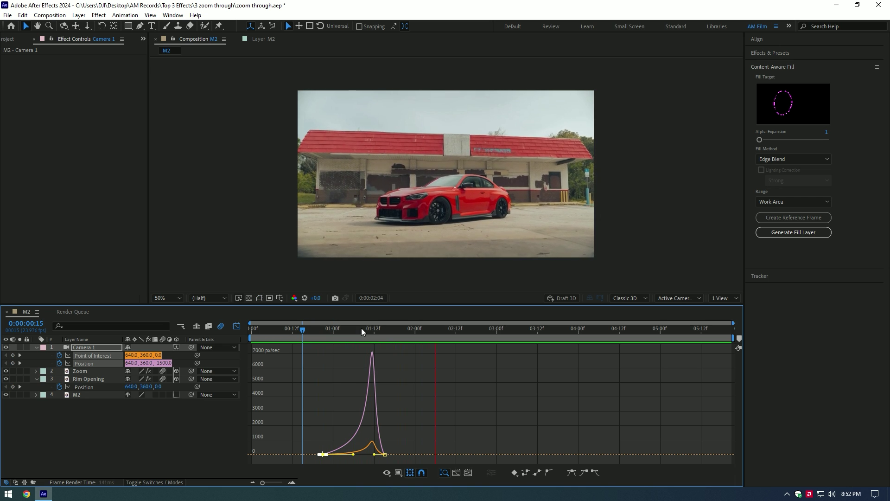
click(336, 328)
click(237, 326)
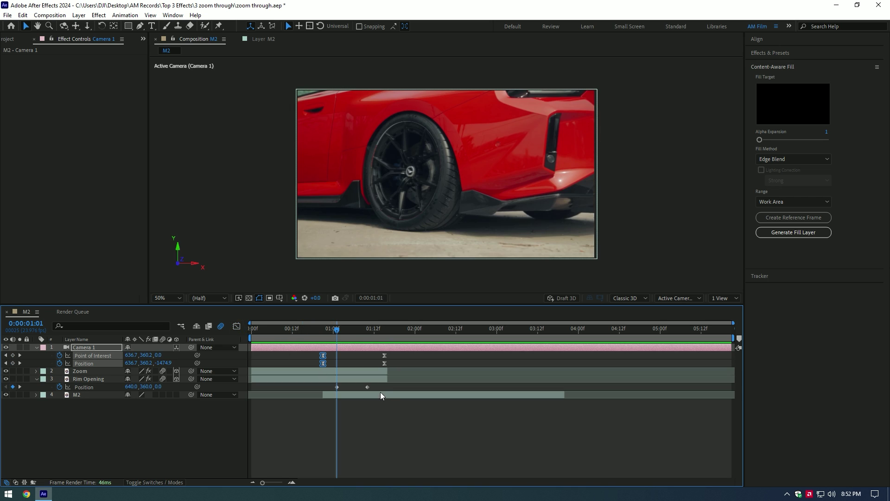
- Easy-ease the Rim Opening layer's Position keyframes with a sharp, late speed peak, and preview the transition from the start
drag(380, 393, 330, 389)
key(F9)
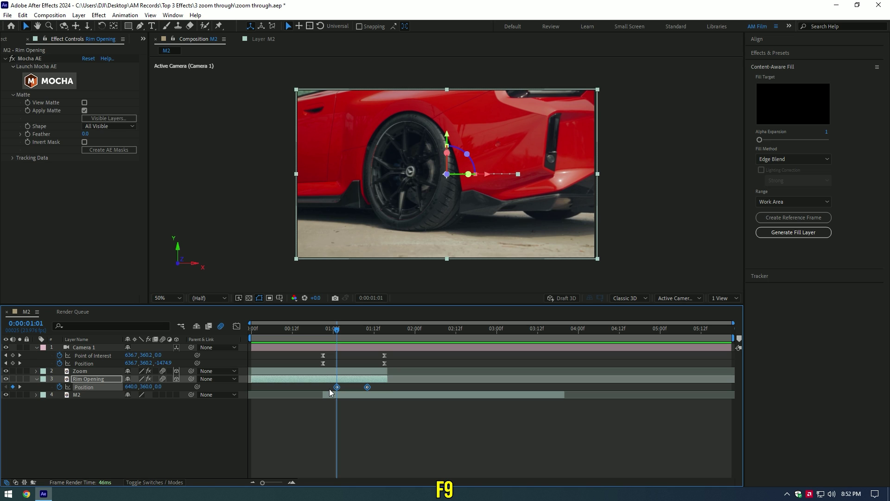
click(239, 329)
drag(316, 436, 361, 456)
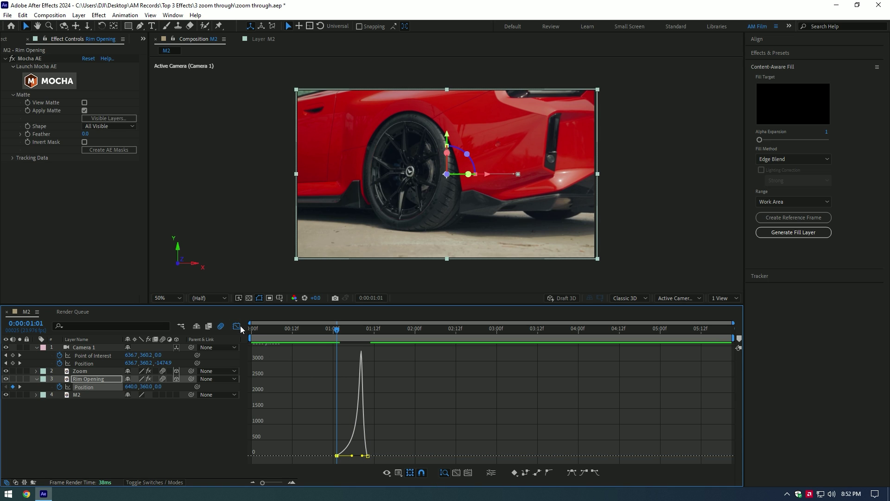
click(237, 326)
click(268, 329)
key(space)
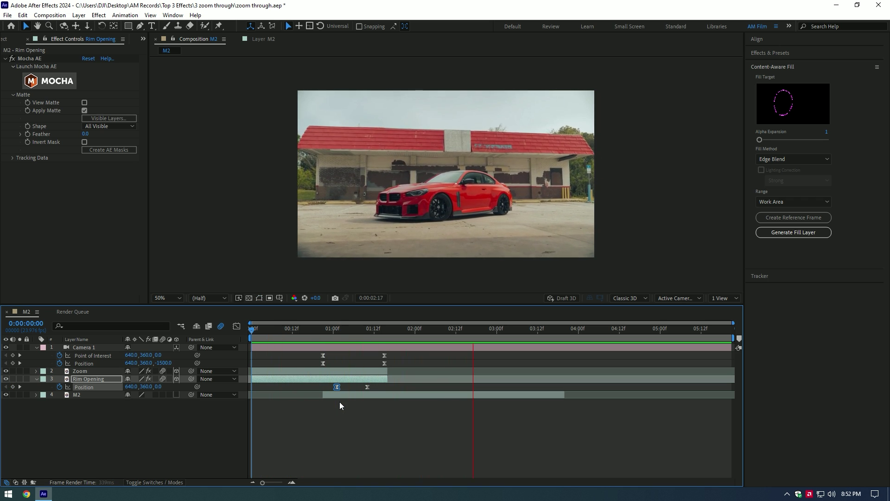
key(space)
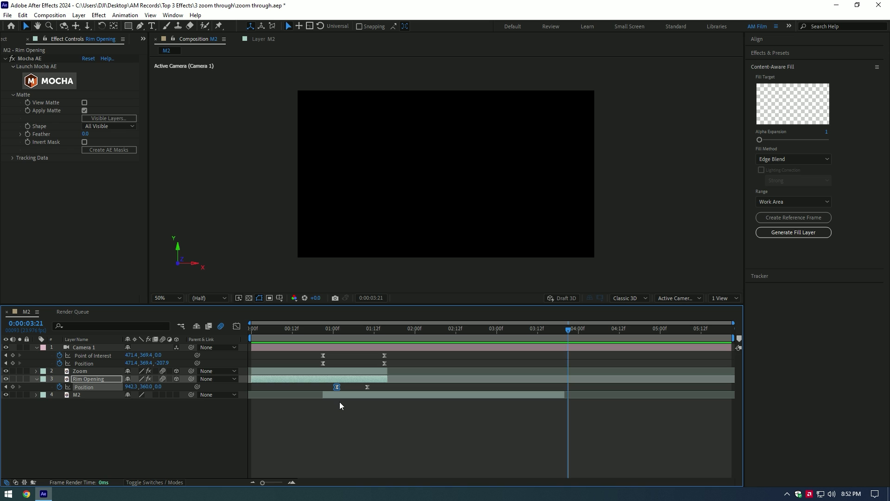
drag(378, 333, 359, 332)
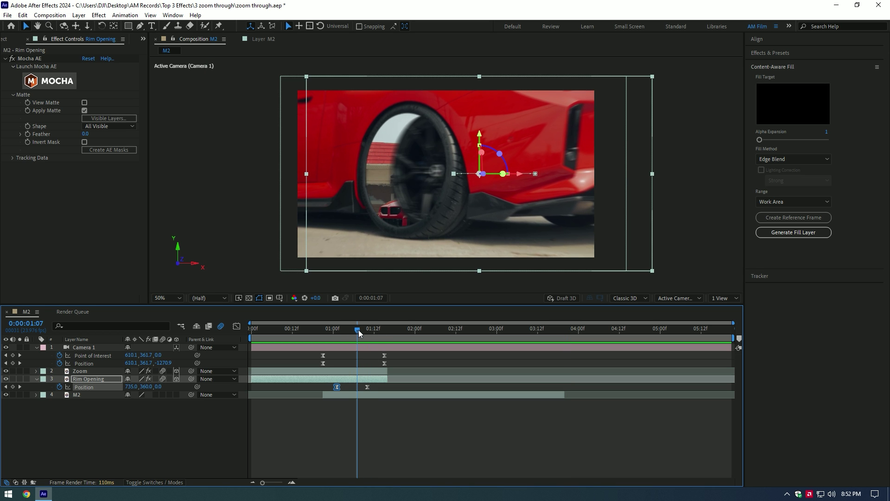